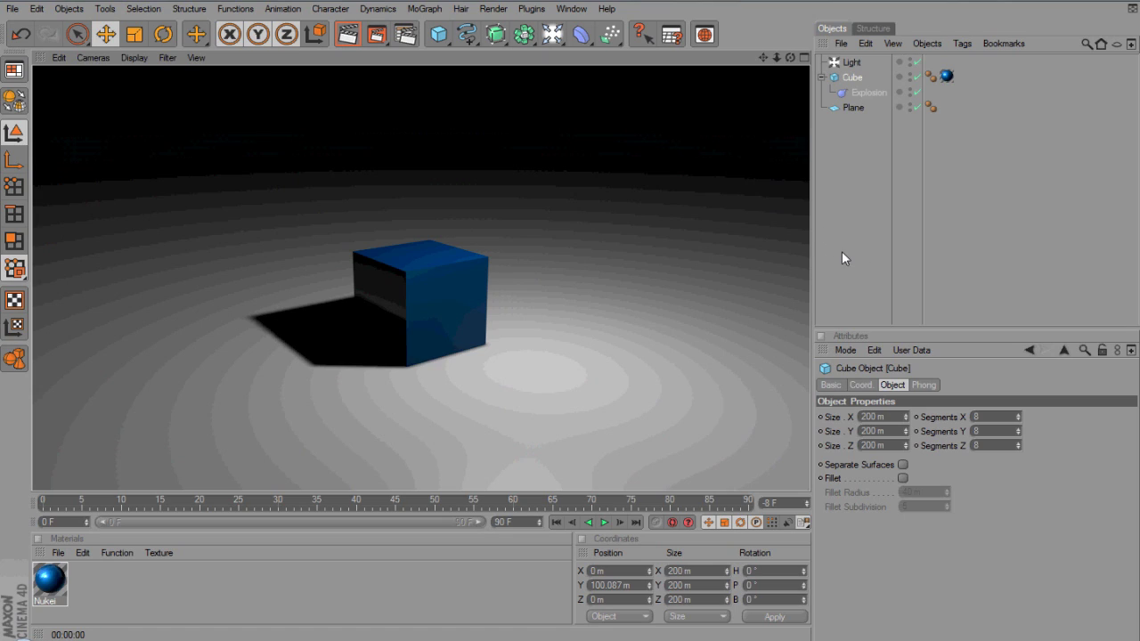
# - Preview the Explosion deformer's Strength, reset it to 0%, and lower Speed to -69 m
pyautogui.click(462, 273)
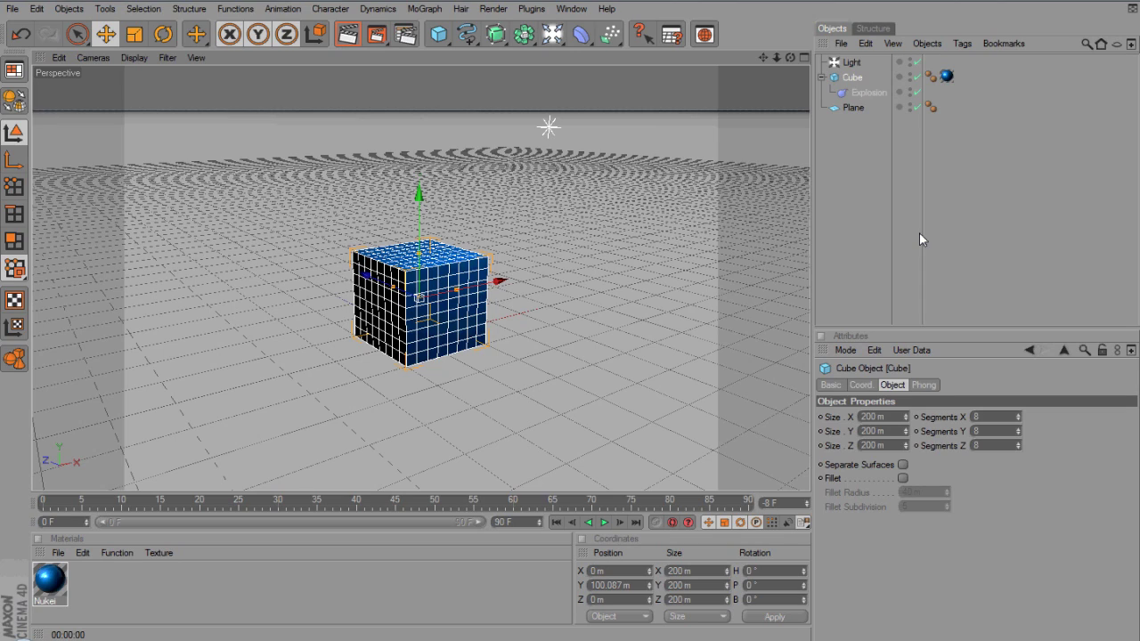
pyautogui.click(868, 92)
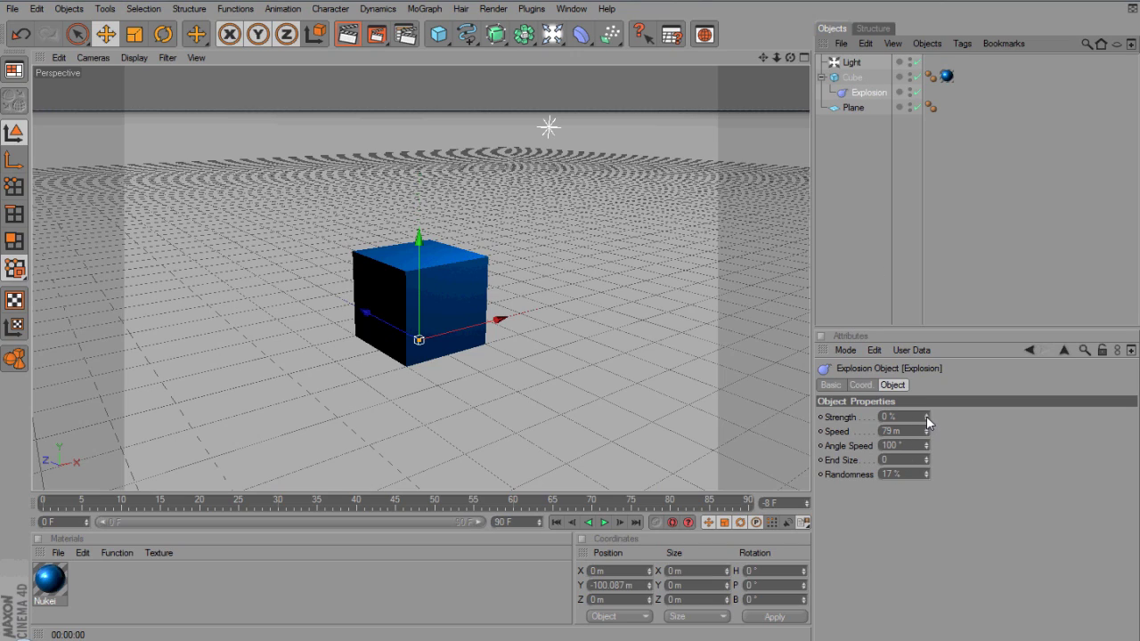
pyautogui.moveTo(926, 416); pyautogui.dragTo(925, 415)
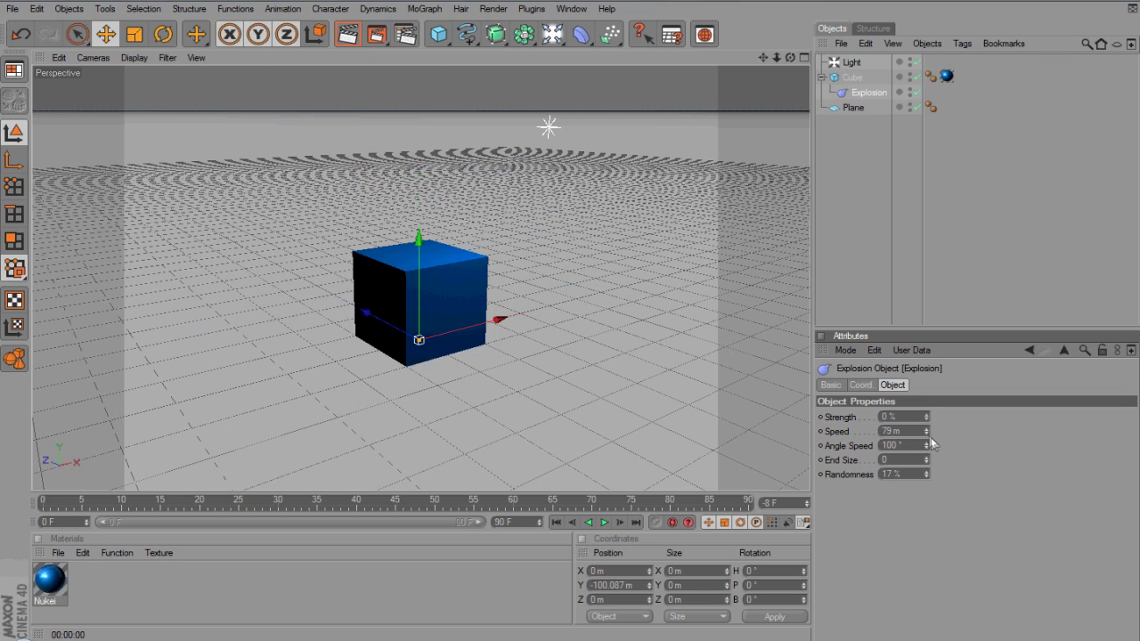
pyautogui.moveTo(927, 434); pyautogui.dragTo(927, 416)
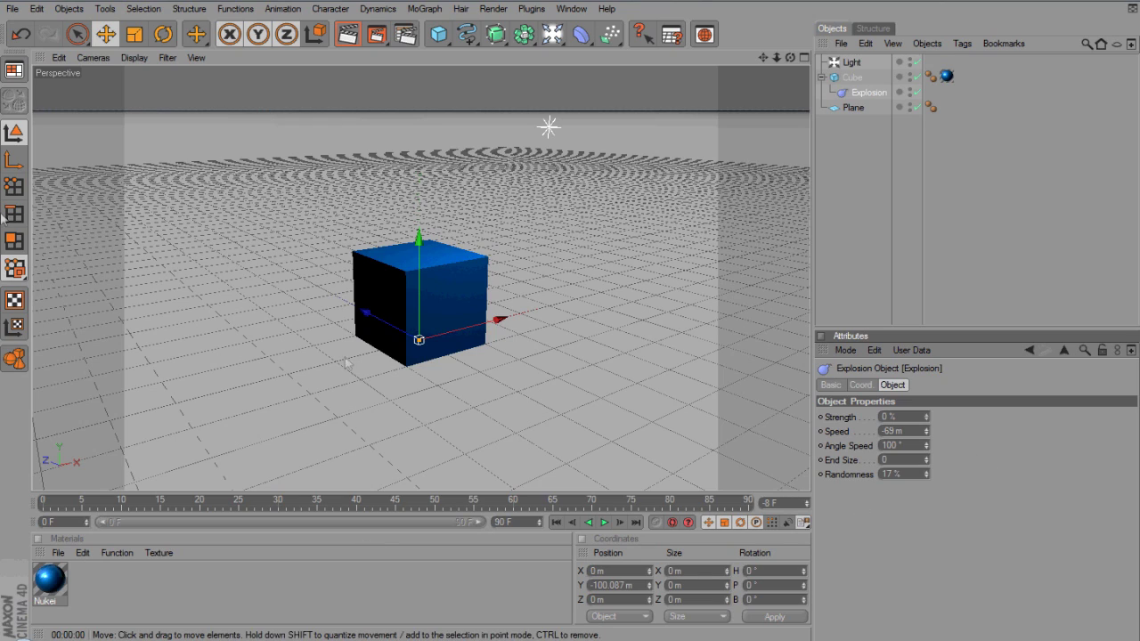
pyautogui.click(12, 9)
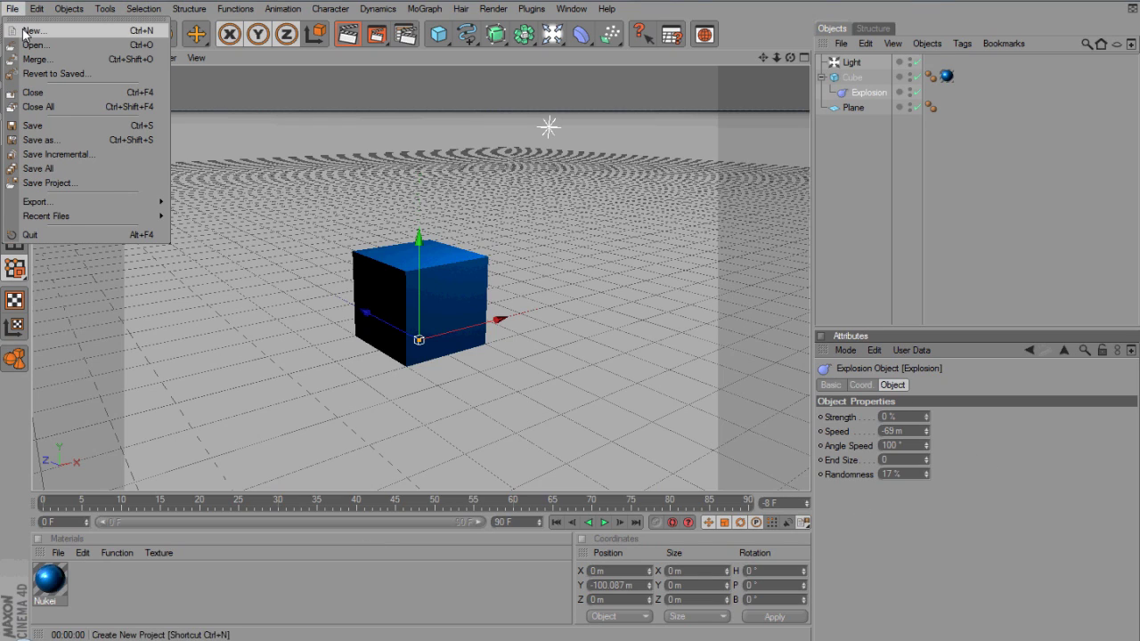
# - Start a new empty project and add a Plane primitive
pyautogui.click(32, 30)
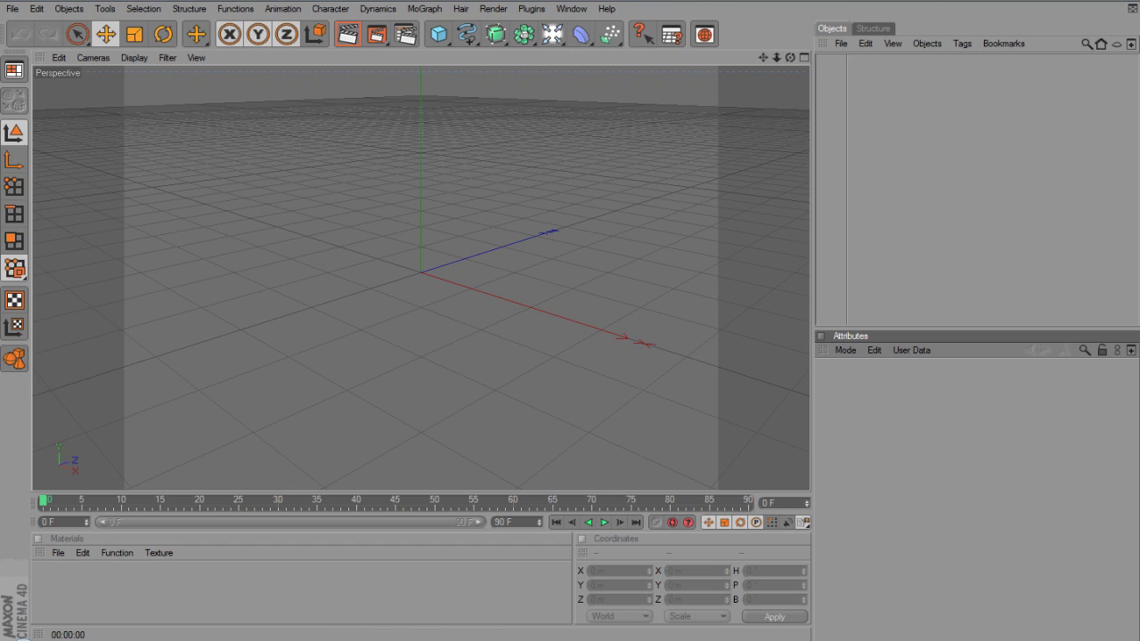
pyautogui.click(440, 36)
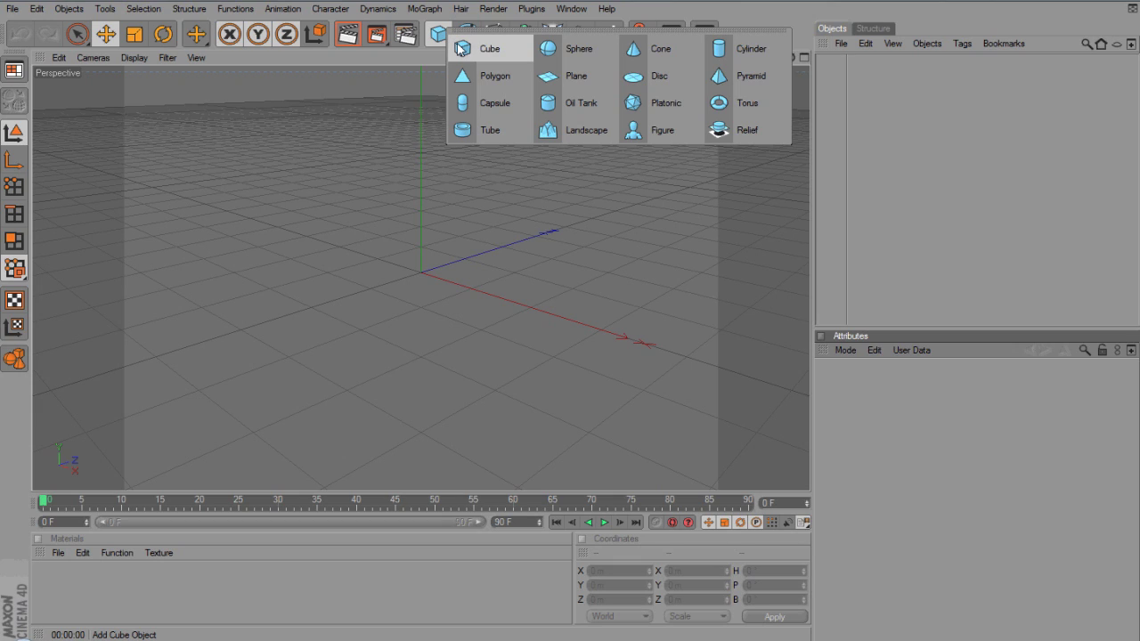
pyautogui.click(588, 83)
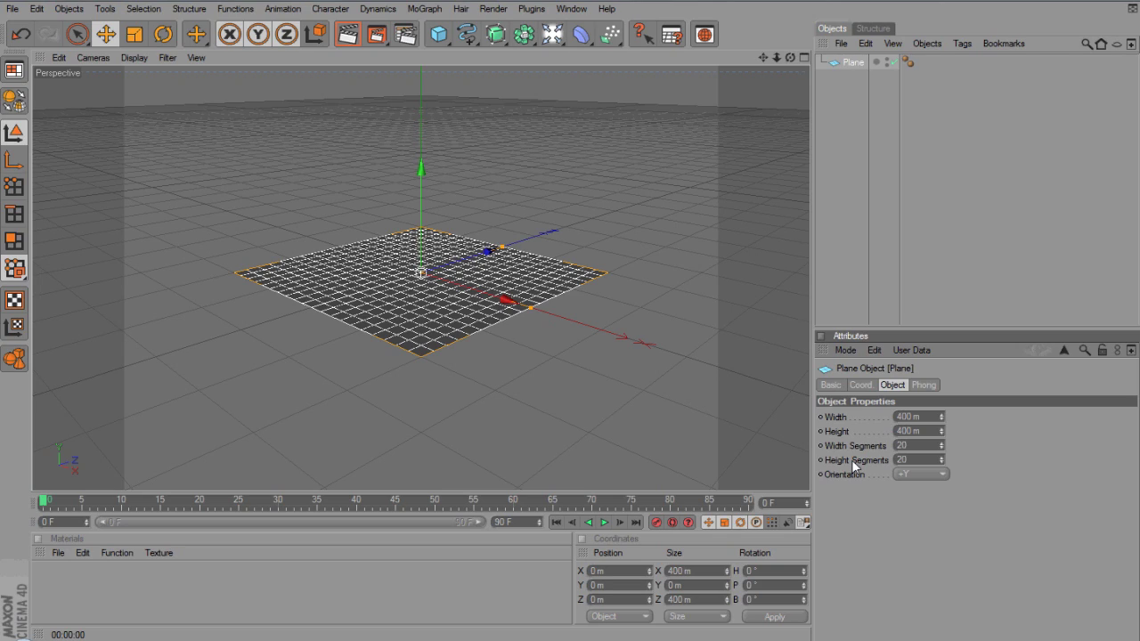
# - Set the plane's Width to 99999999 and Height to 9999999, then add a 200 m Cube
pyautogui.moveTo(915, 417); pyautogui.dragTo(772, 421)
pyautogui.write('99999999')
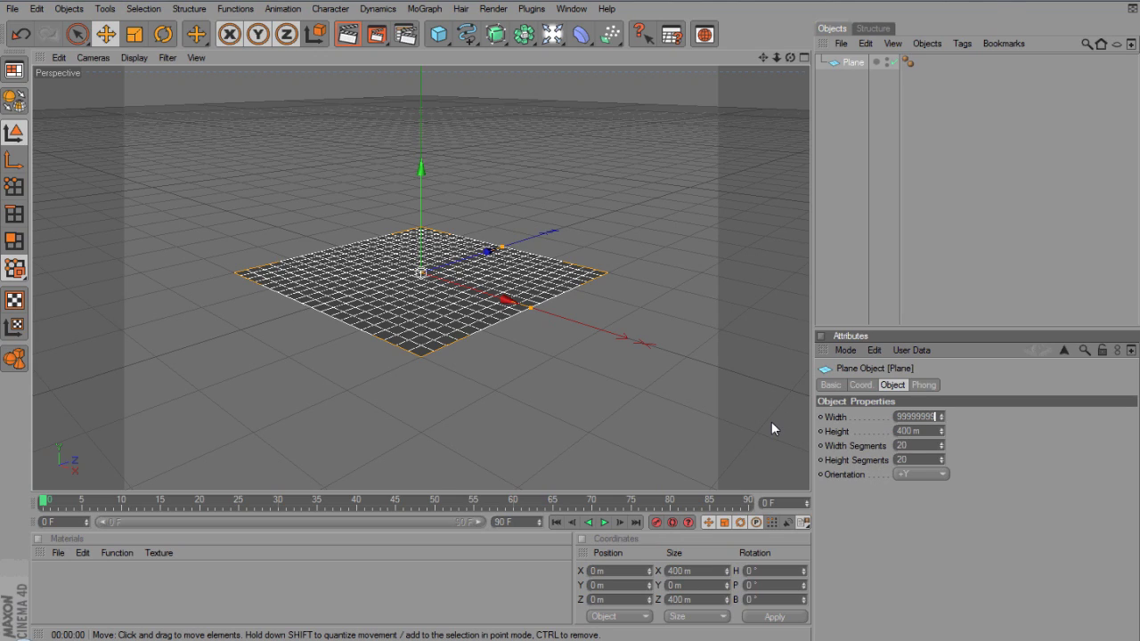
pyautogui.press('Tab')
pyautogui.write('9999999')
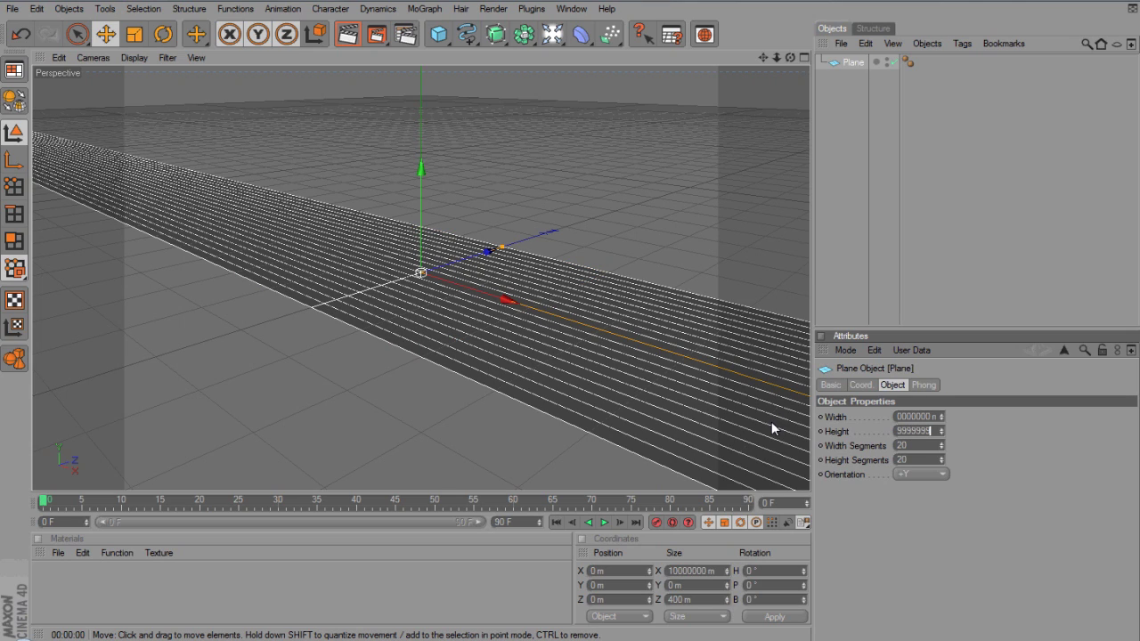
pyautogui.press('Return')
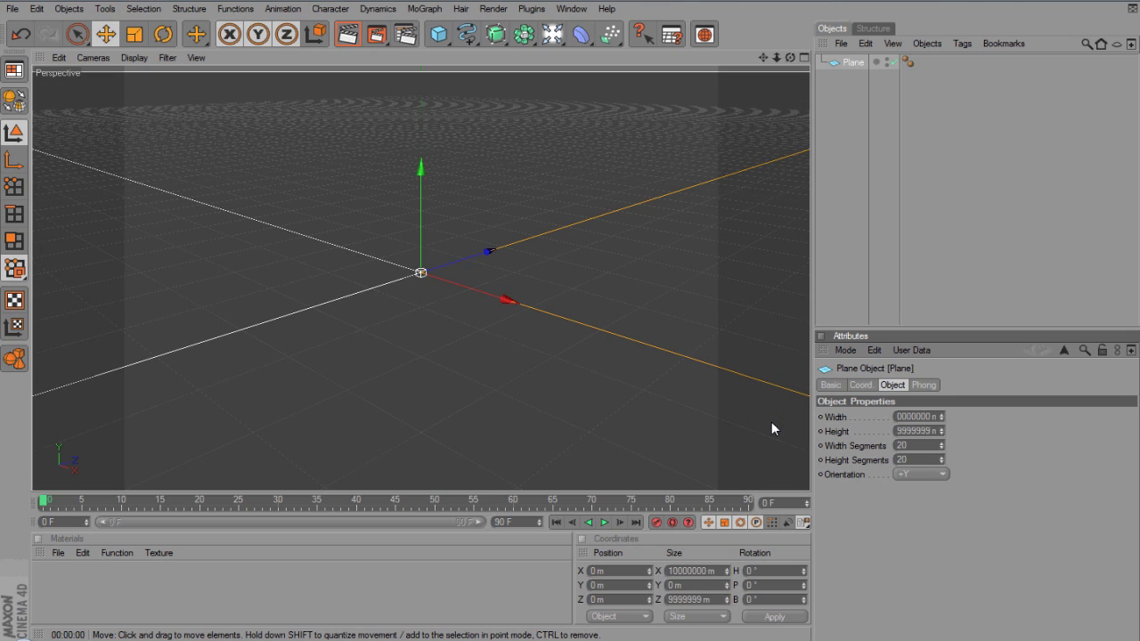
pyautogui.click(987, 244)
pyautogui.click(570, 313)
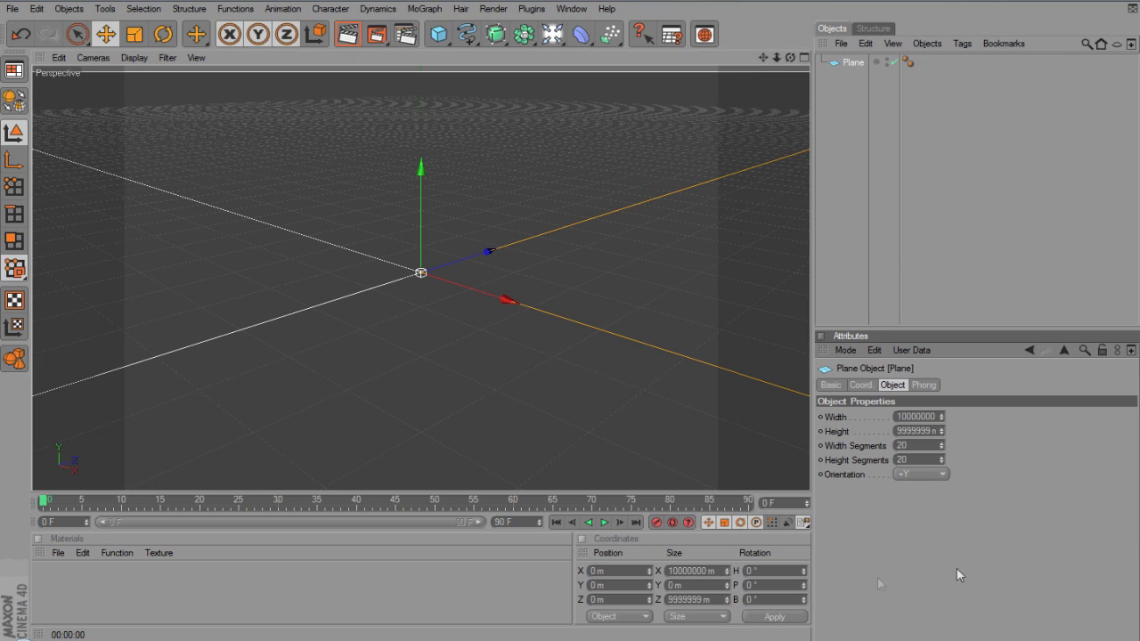
pyautogui.click(438, 34)
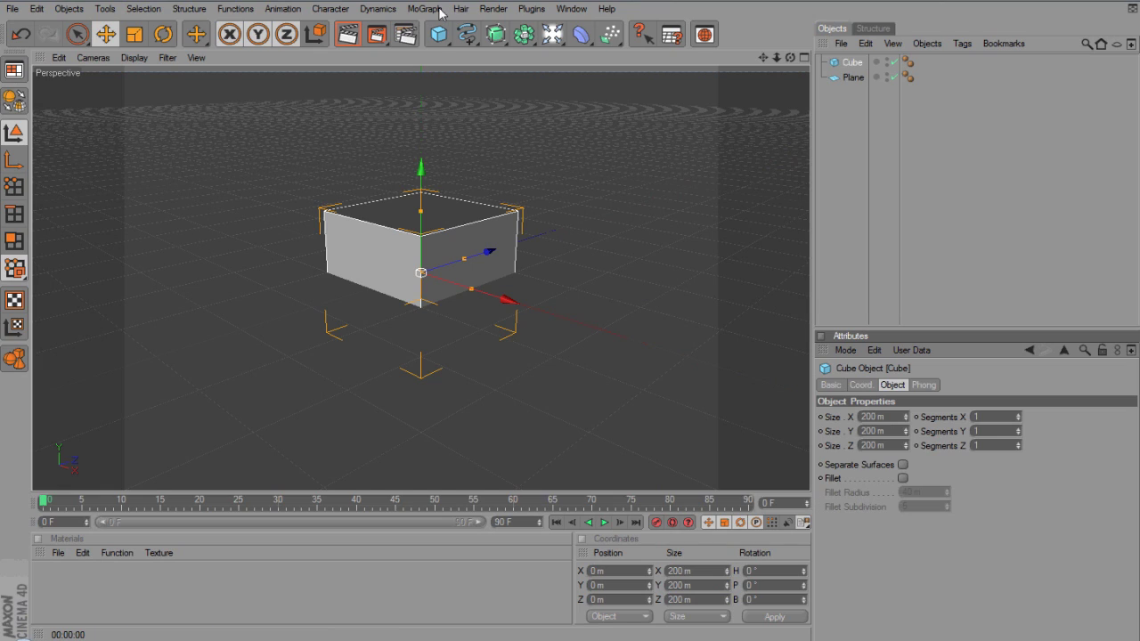
# - Raise the cube to about Y 100 m so it rests on the plane, and render the view
pyautogui.moveTo(421, 176); pyautogui.dragTo(570, 315)
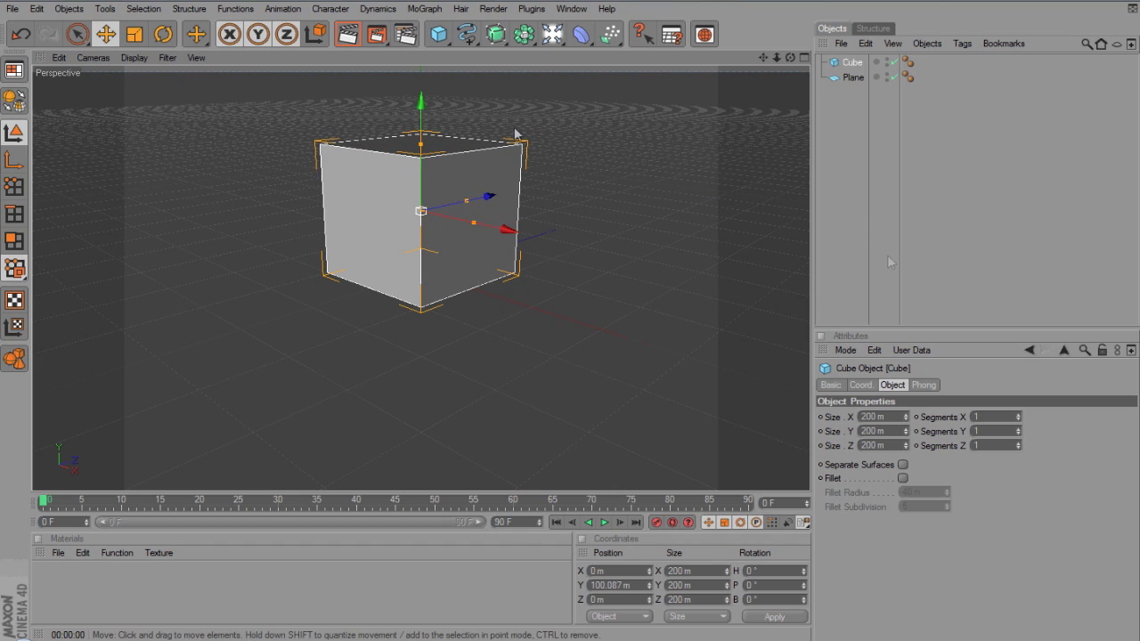
pyautogui.click(348, 33)
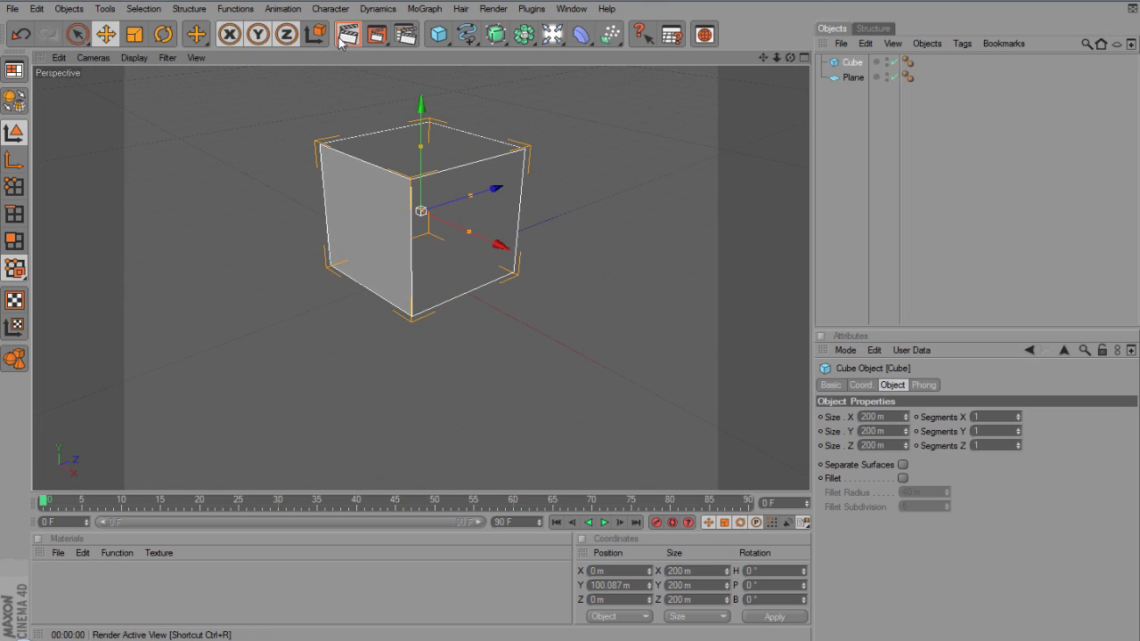
pyautogui.click(342, 40)
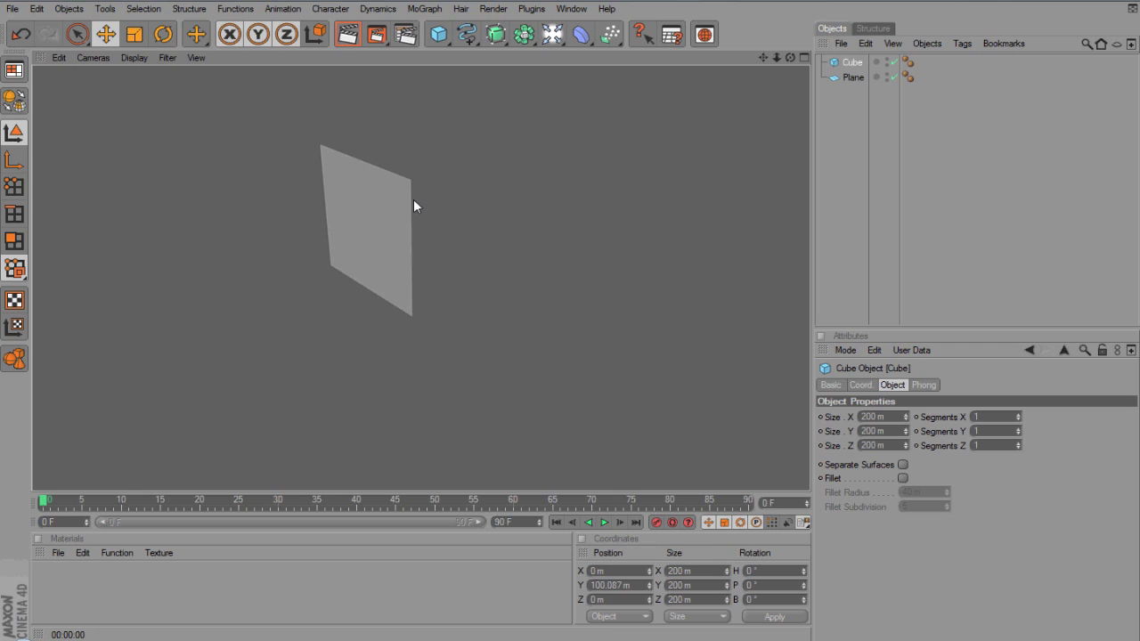
# - Create a Nukei shader material, apply it to the cube, and render the view
pyautogui.click(61, 543)
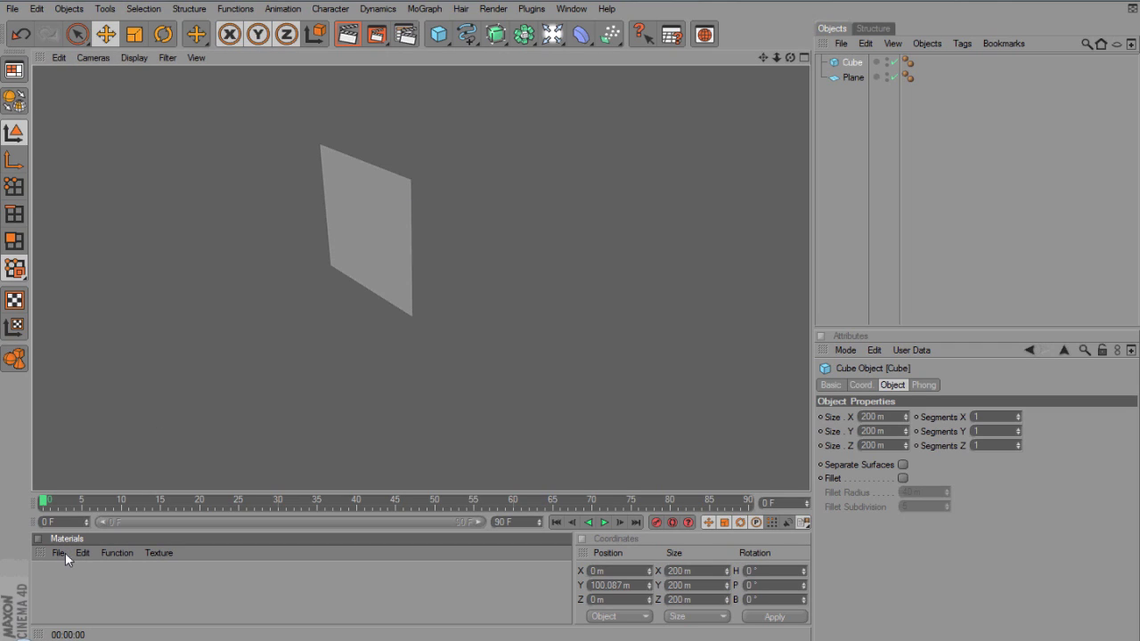
pyautogui.click(59, 553)
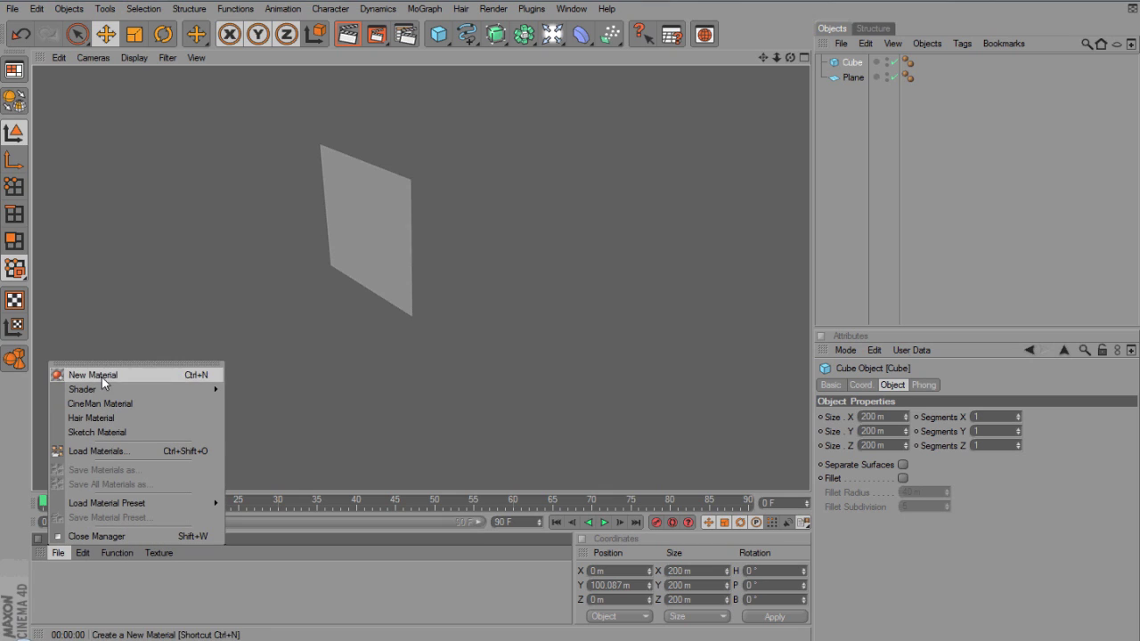
pyautogui.moveTo(119, 389)
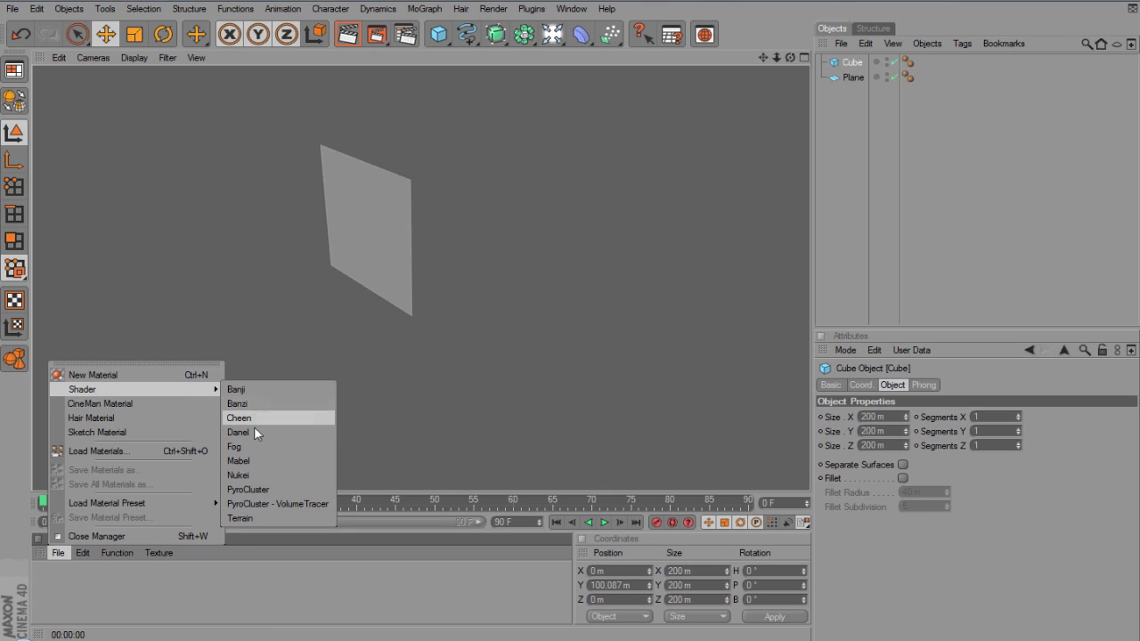
pyautogui.click(240, 474)
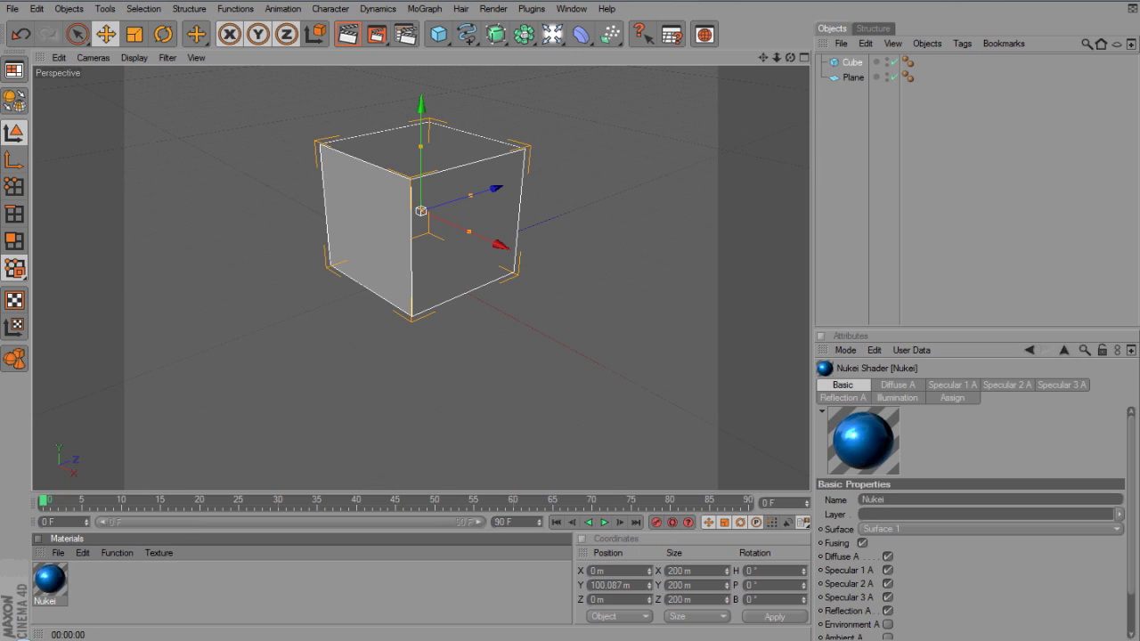
pyautogui.moveTo(46, 589); pyautogui.dragTo(407, 220)
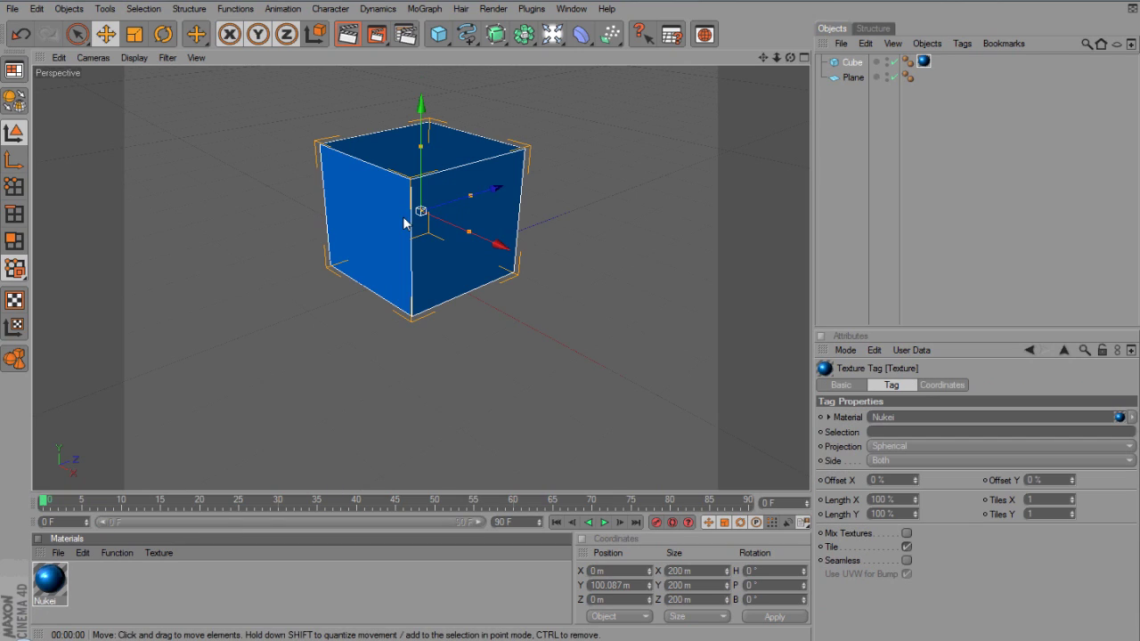
pyautogui.click(350, 35)
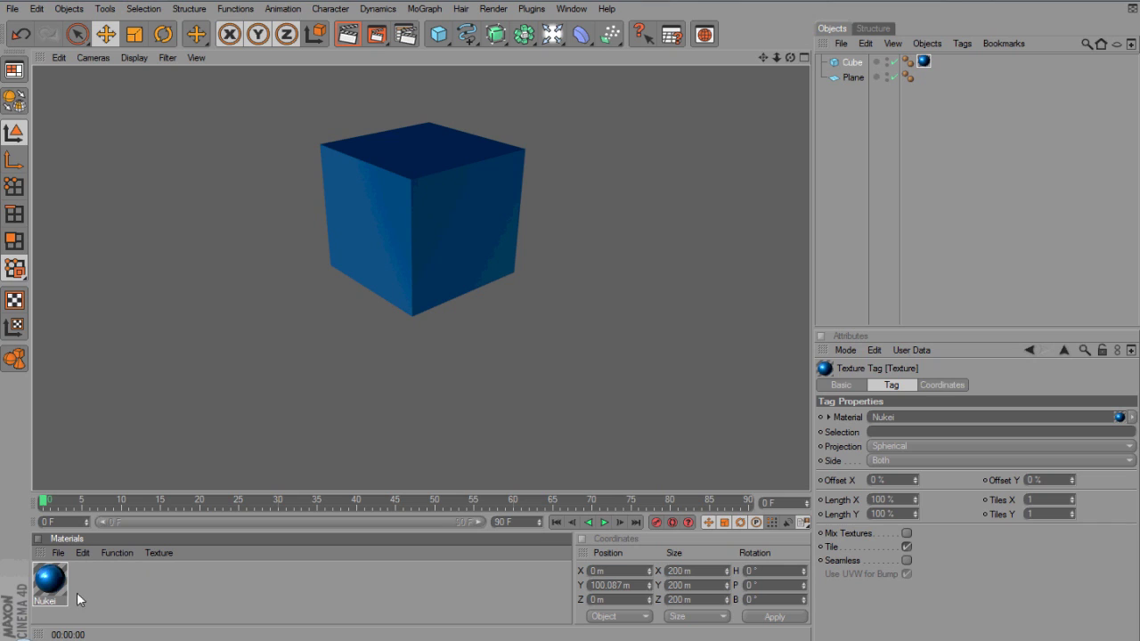
# - Set the Nukei material's Diffuse A colour to bright blue (RGB 34, 144, 255)
pyautogui.doubleClick(50, 581)
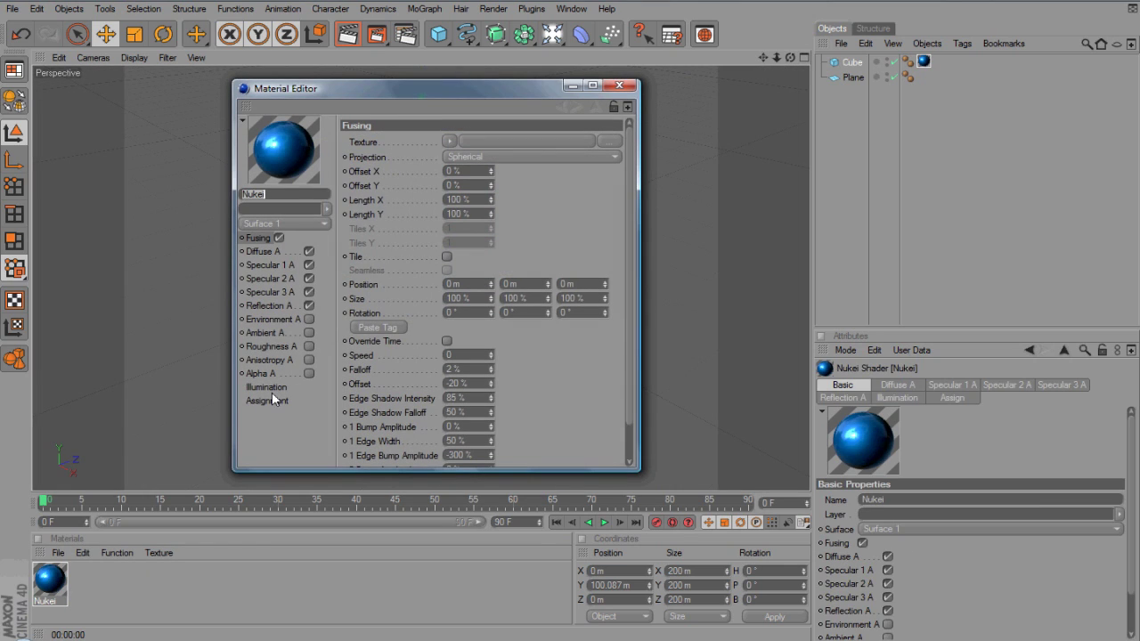
pyautogui.click(276, 251)
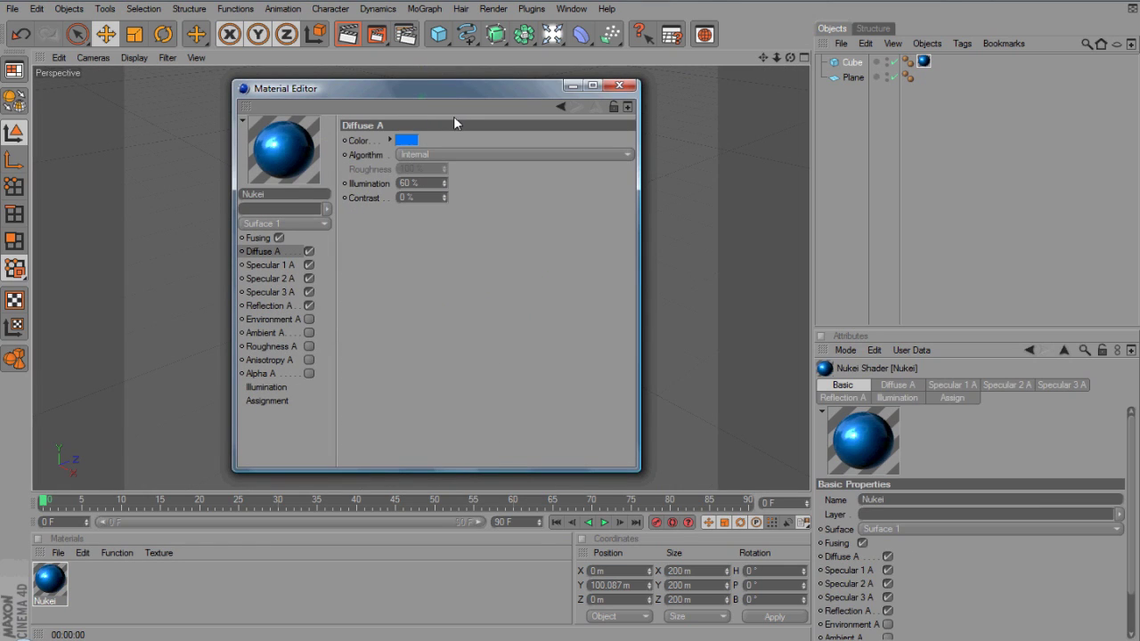
pyautogui.click(406, 140)
pyautogui.moveTo(383, 132); pyautogui.dragTo(372, 139)
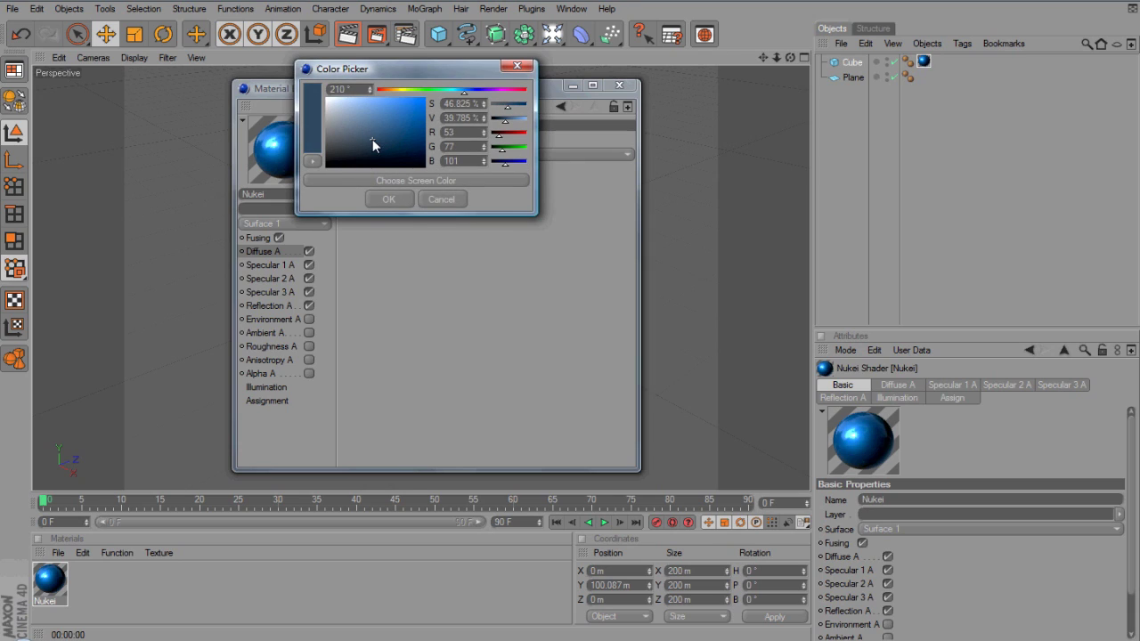
pyautogui.click(392, 199)
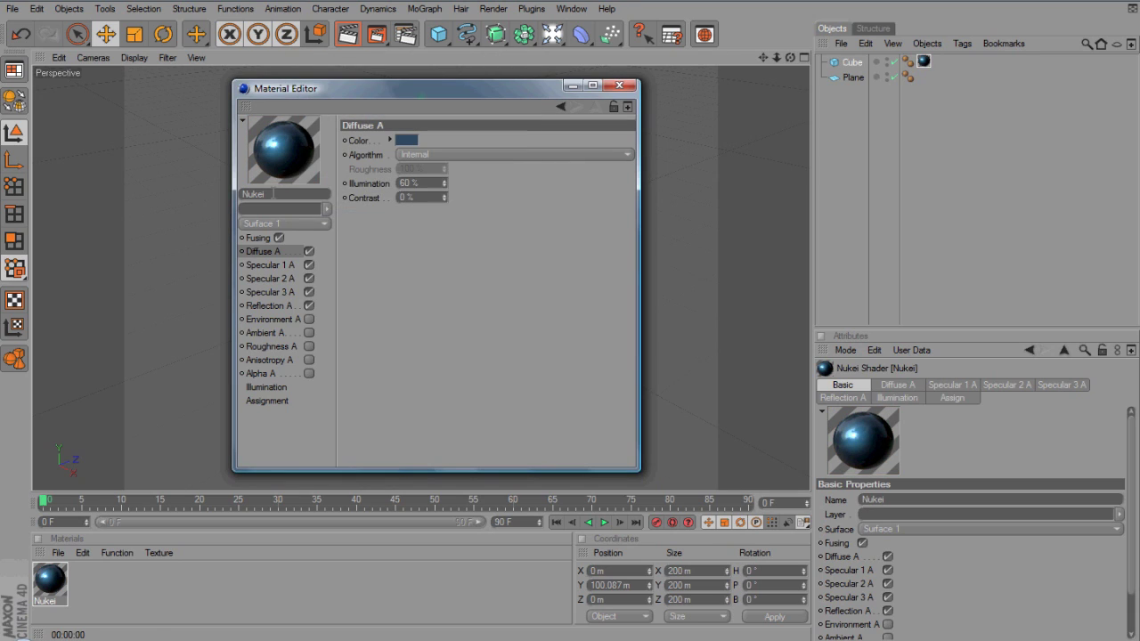
pyautogui.click(408, 142)
pyautogui.moveTo(400, 106); pyautogui.dragTo(412, 97)
pyautogui.click(391, 199)
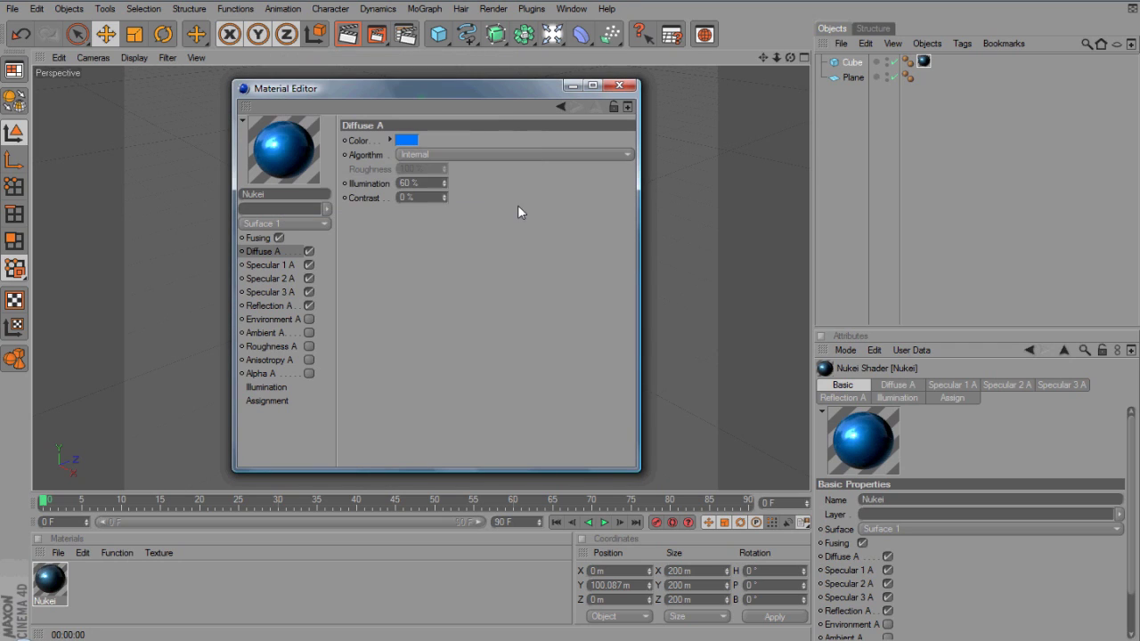
pyautogui.click(619, 85)
pyautogui.scroll(-2, 637, 112)
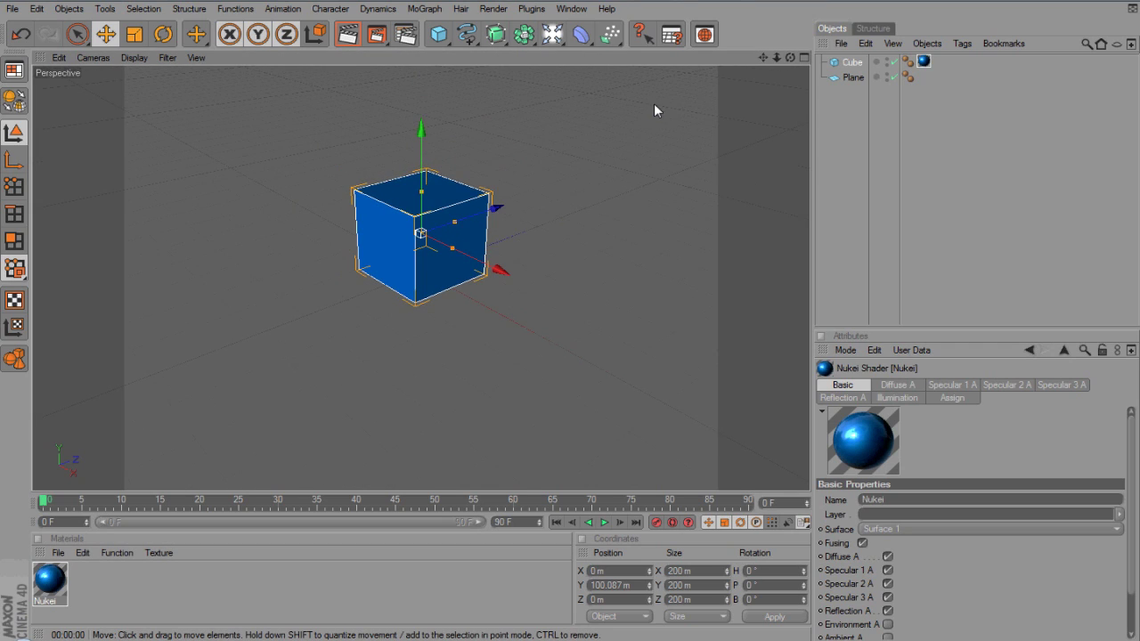
# - Add an Omni light at X 28, Y 469, Z -186 m and render the lit scene
pyautogui.click(552, 35)
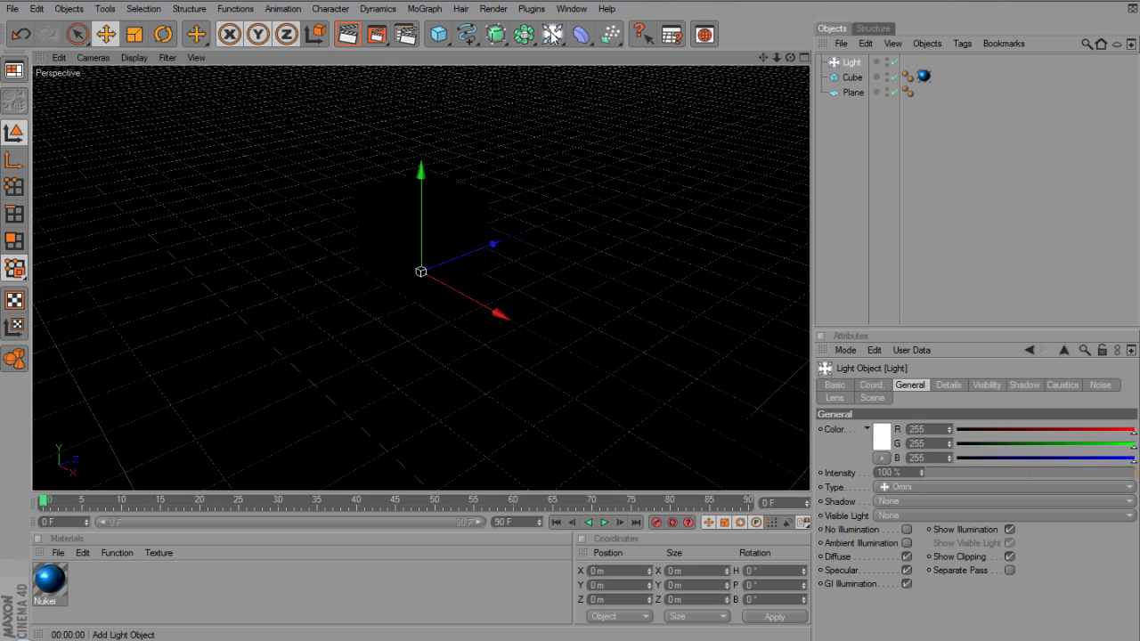
pyautogui.click(424, 177)
pyautogui.moveTo(570, 314); pyautogui.dragTo(569, 191)
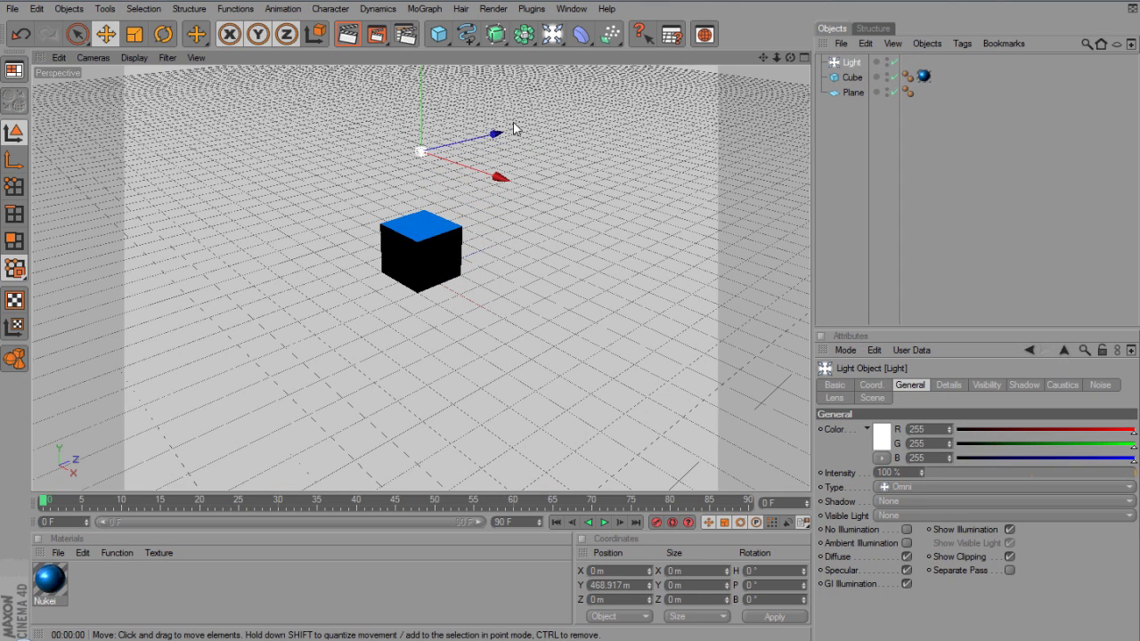
pyautogui.moveTo(566, 316); pyautogui.dragTo(575, 319)
pyautogui.scroll(3, 453, 193)
pyautogui.scroll(-1, 453, 196)
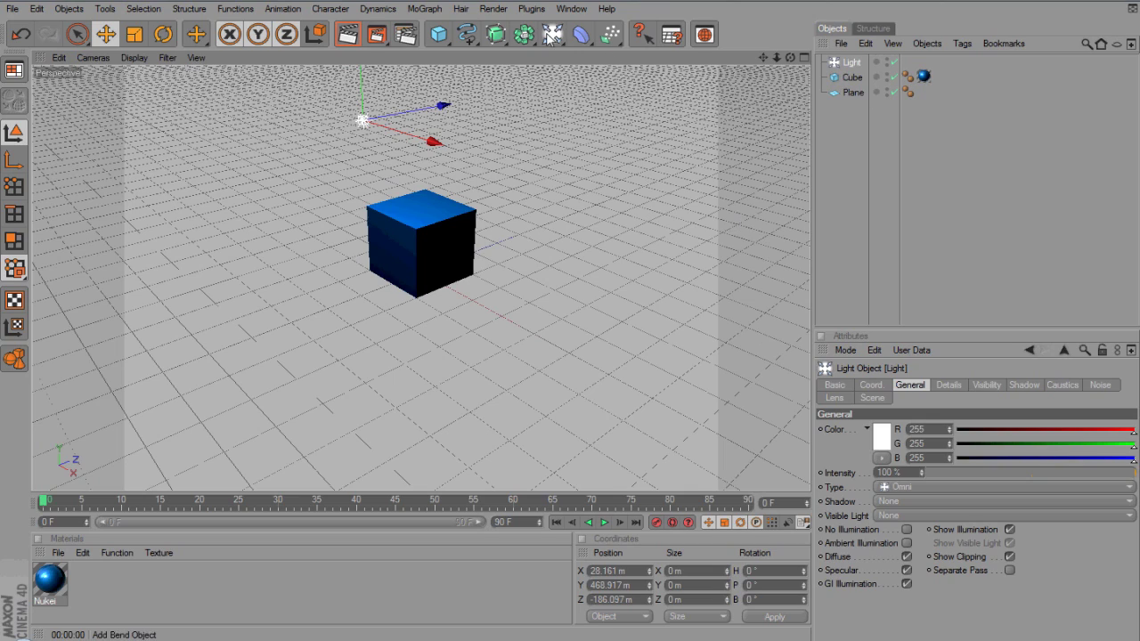
pyautogui.click(347, 36)
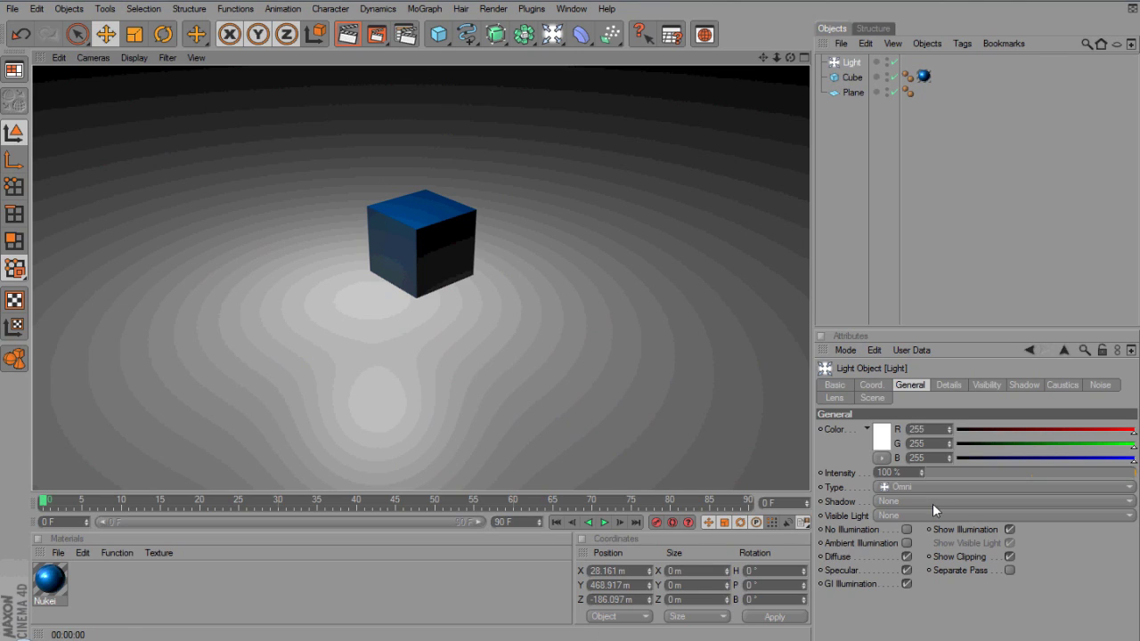
# - Set the light's Shadow to Shadow Maps (Soft) and render to see the cube's floor shadow
pyautogui.click(901, 501)
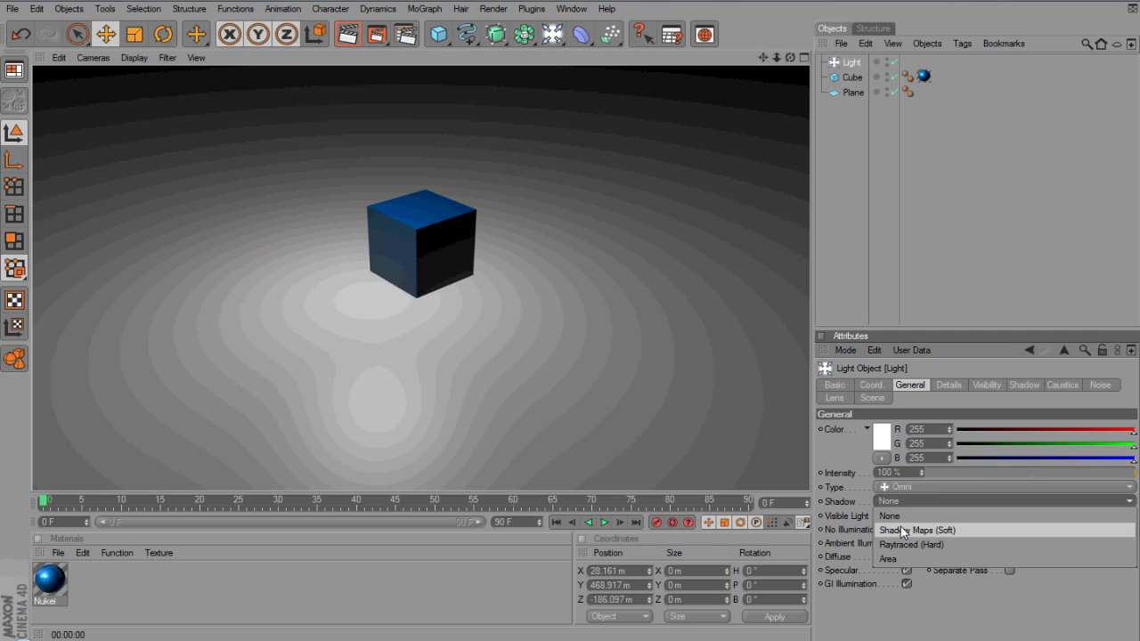
pyautogui.click(902, 532)
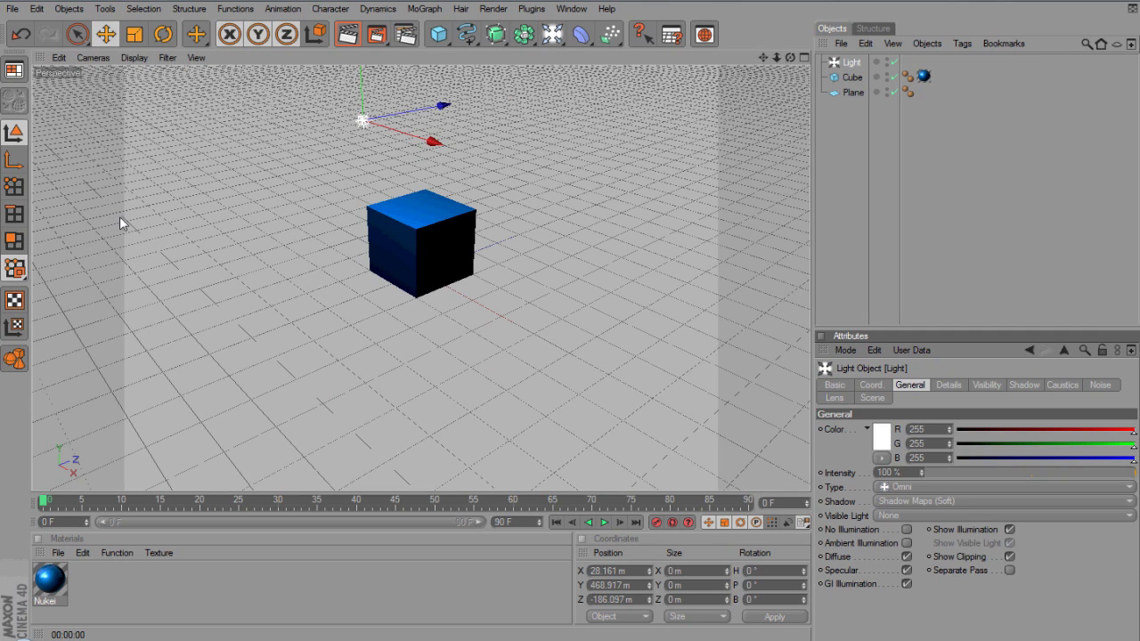
pyautogui.click(348, 34)
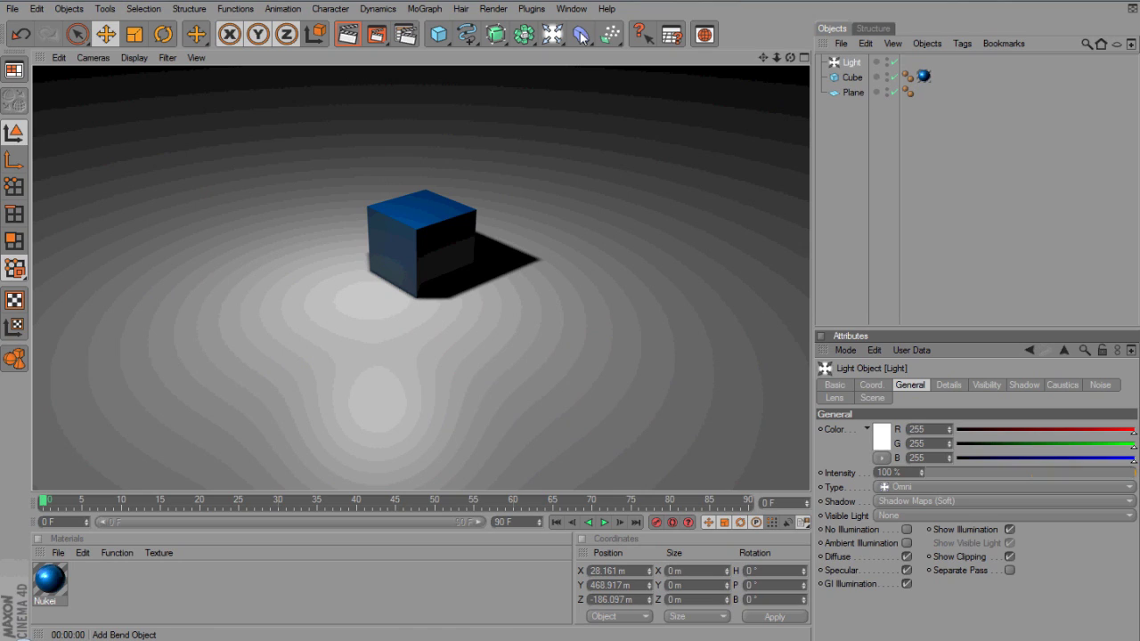
pyautogui.moveTo(580, 36); pyautogui.dragTo(636, 140)
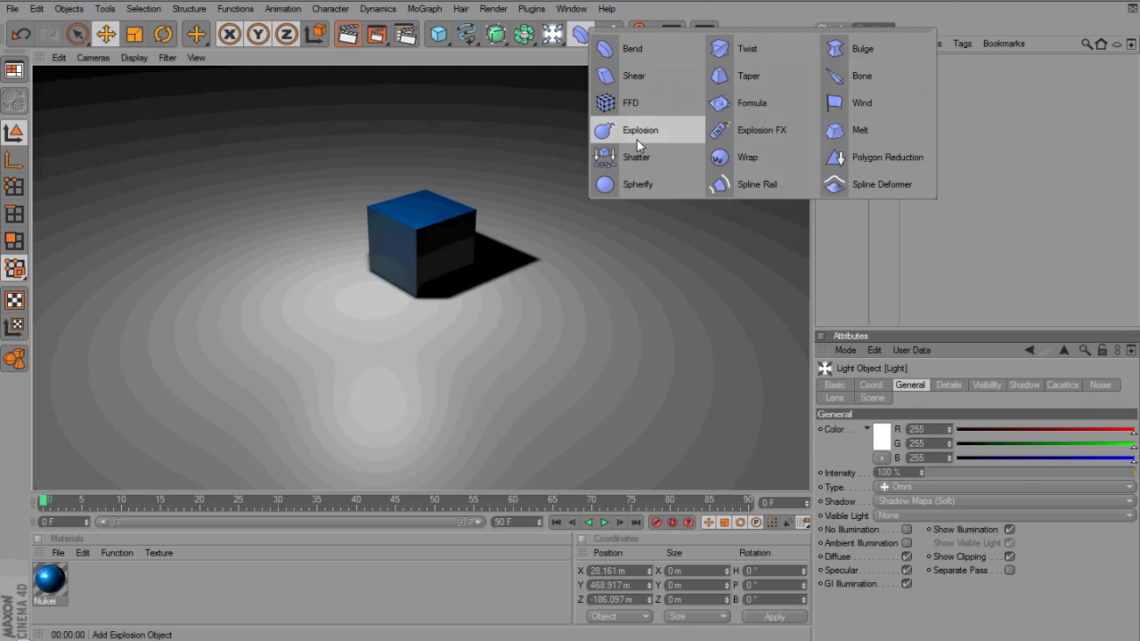
# - Parent a new Explosion deformer under Cube, previewing Strength before leaving it at 0%
pyautogui.click(636, 138)
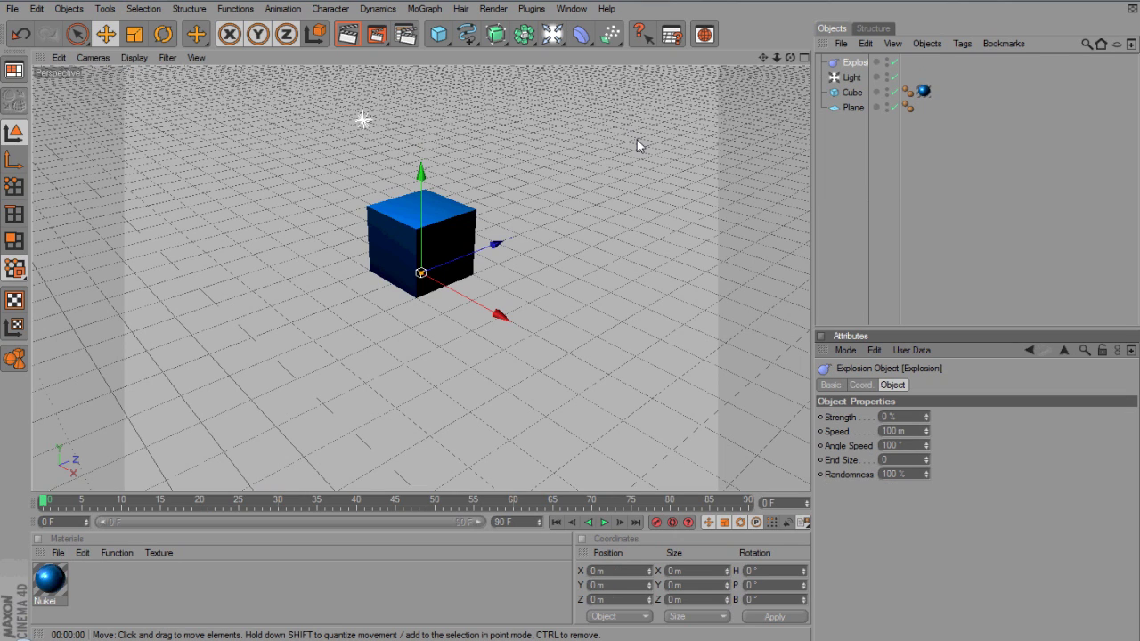
pyautogui.click(855, 63)
pyautogui.moveTo(855, 62); pyautogui.dragTo(853, 92)
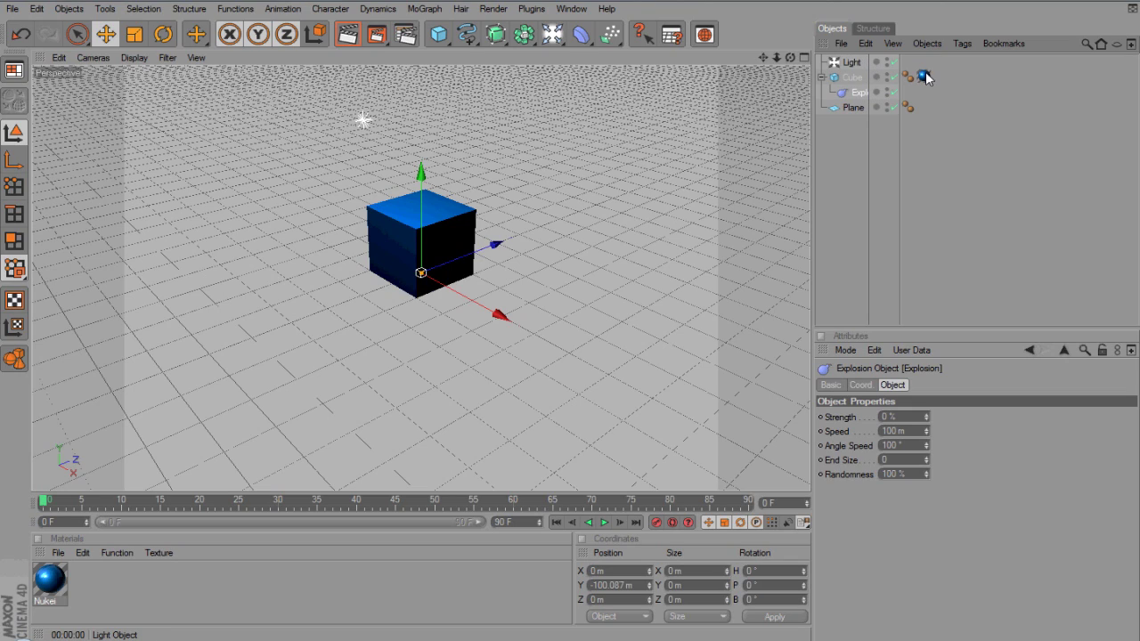
pyautogui.moveTo(928, 414); pyautogui.dragTo(928, 414)
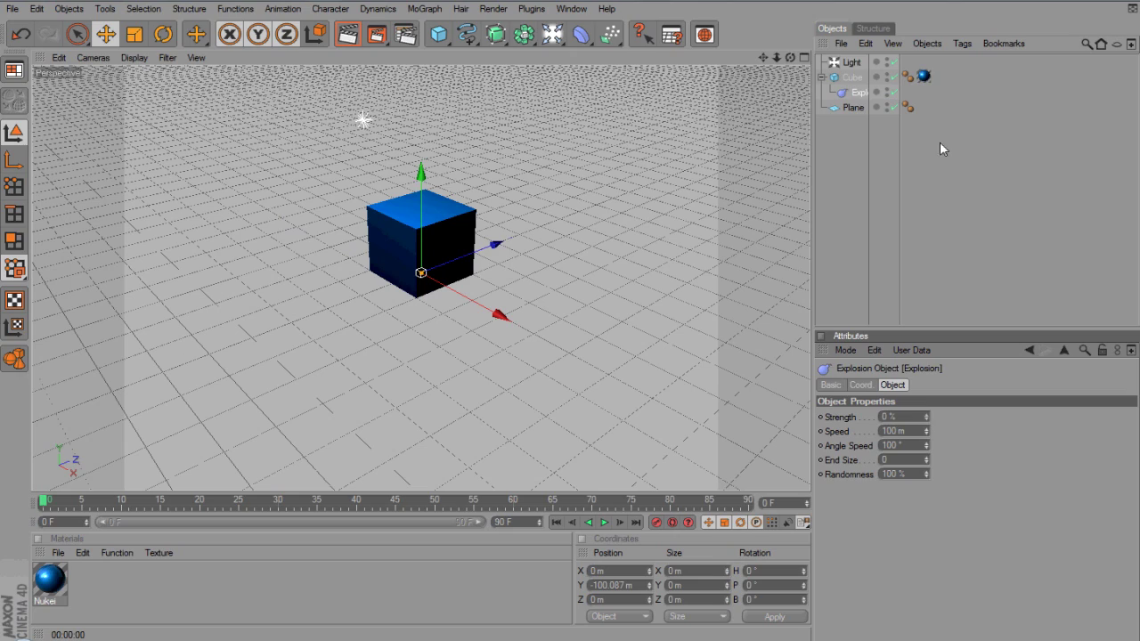
pyautogui.click(864, 78)
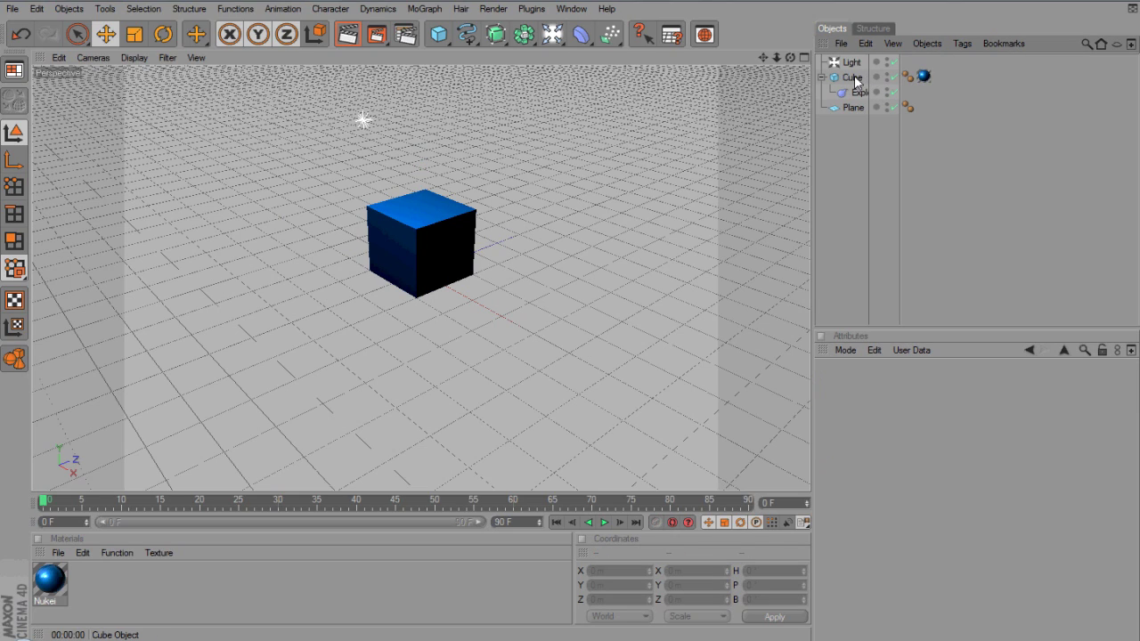
# - Set the Cube's Segments X, Y and Z each to 8
pyautogui.click(856, 80)
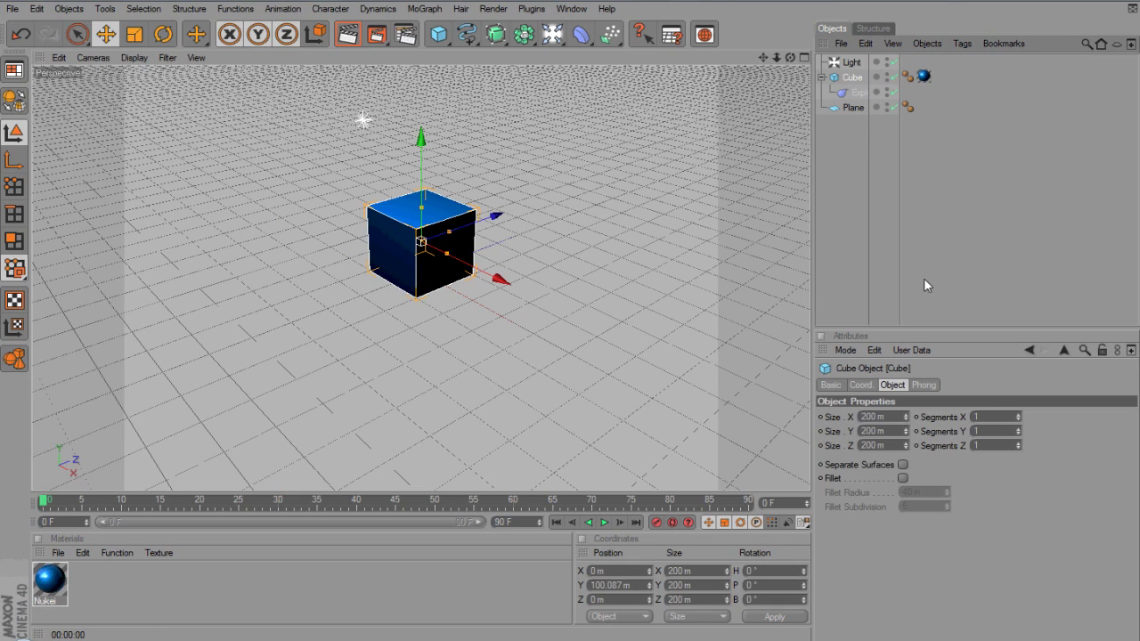
pyautogui.click(999, 417)
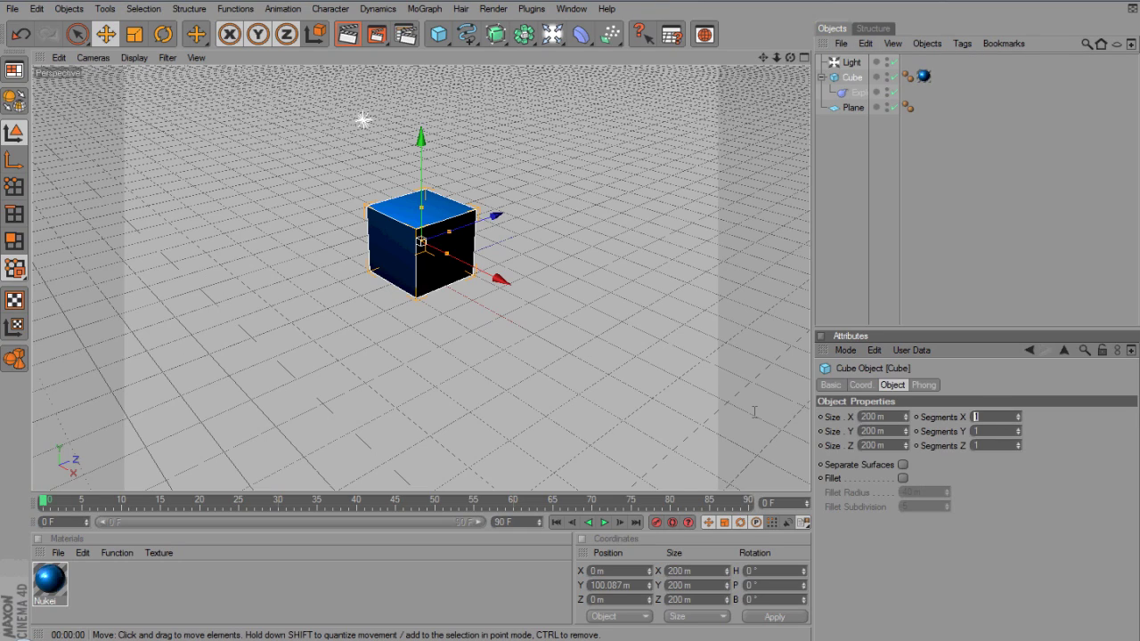
pyautogui.write('8')
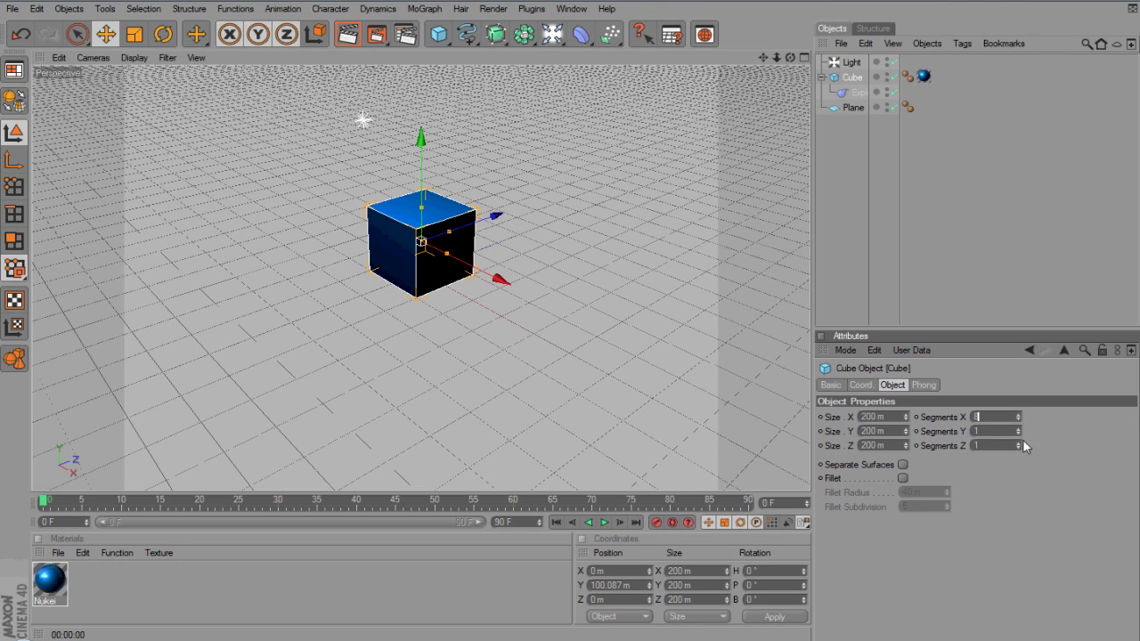
pyautogui.press('Tab')
pyautogui.write('8')
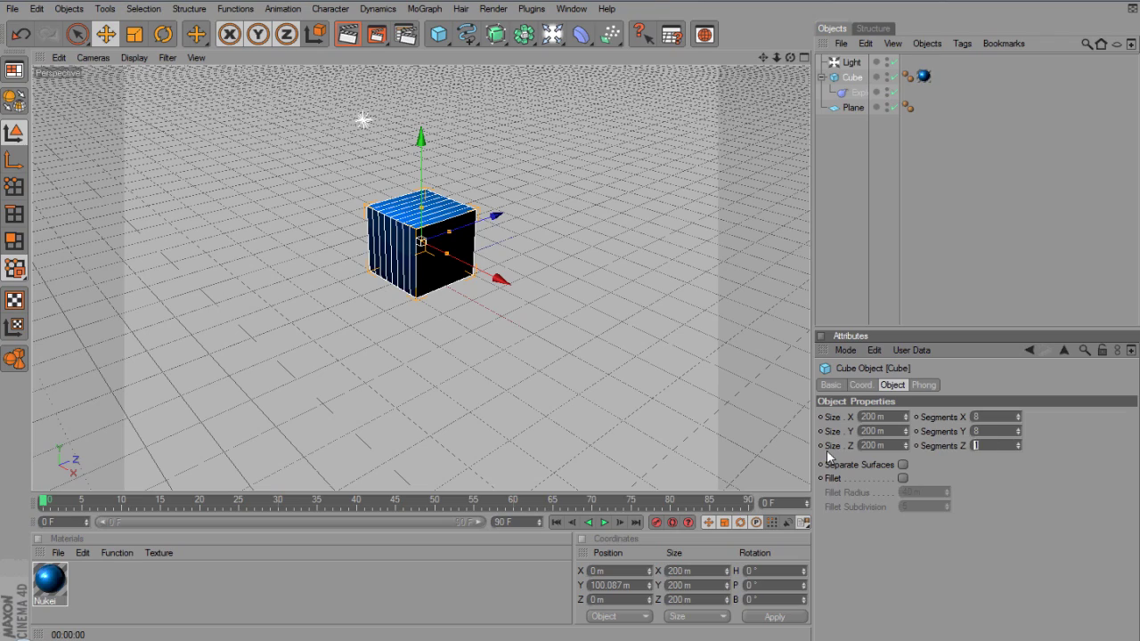
pyautogui.press('Tab')
pyautogui.press('Return')
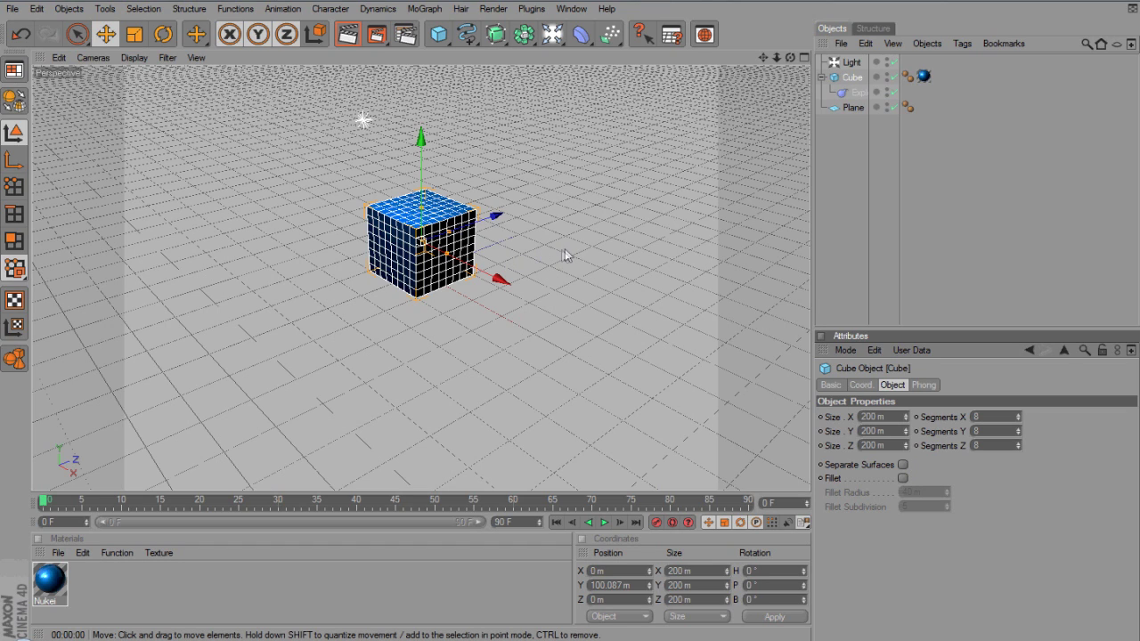
pyautogui.scroll(3, 563, 252)
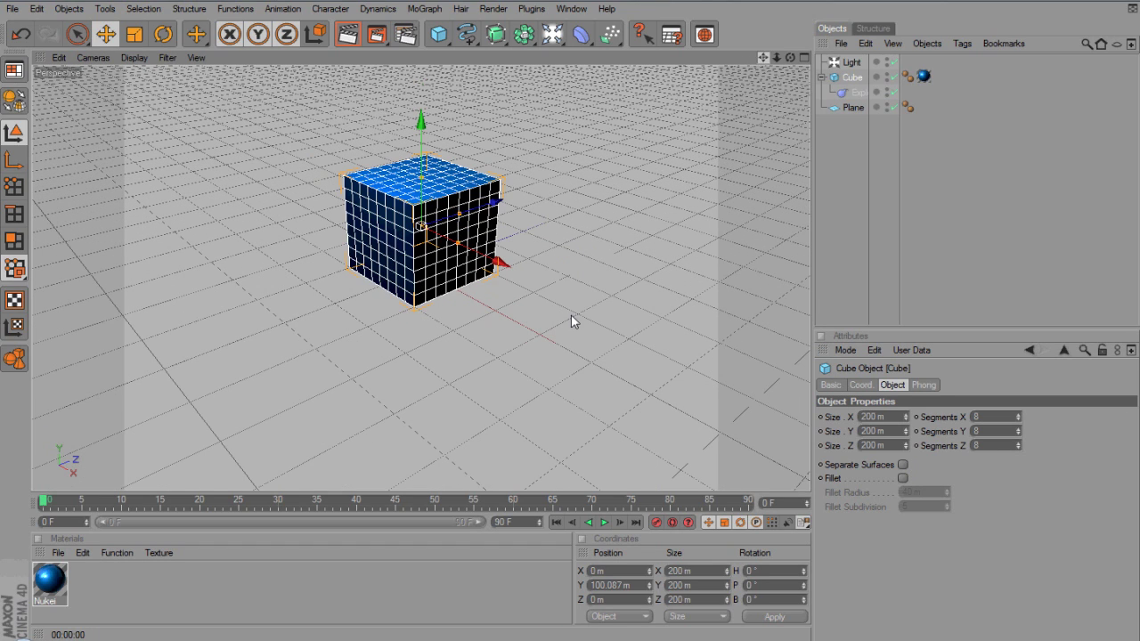
pyautogui.scroll(-3, 571, 314)
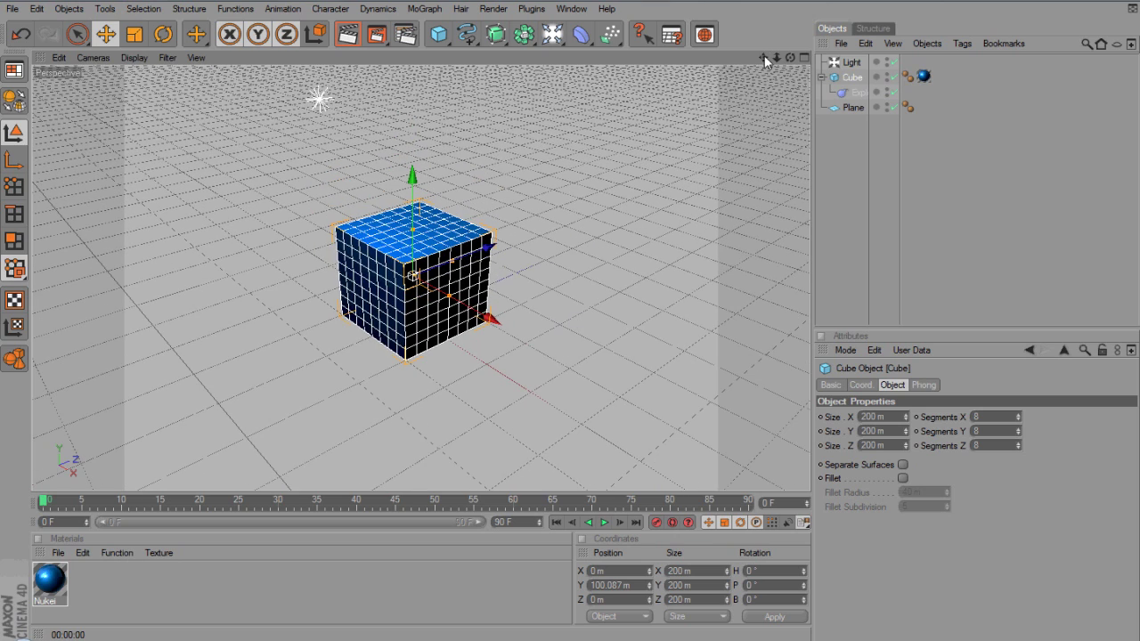
pyautogui.click(856, 91)
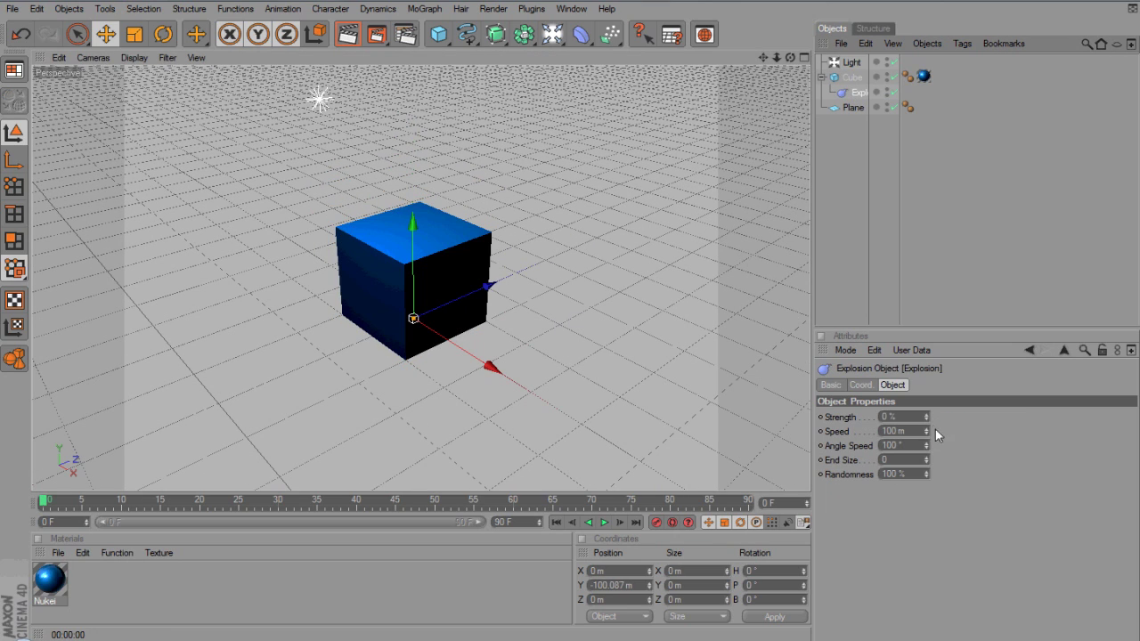
# - Try Strength and Randomness values, settling on Speed 45 m and Randomness 46% with Strength 0%
pyautogui.moveTo(928, 416); pyautogui.dragTo(928, 416)
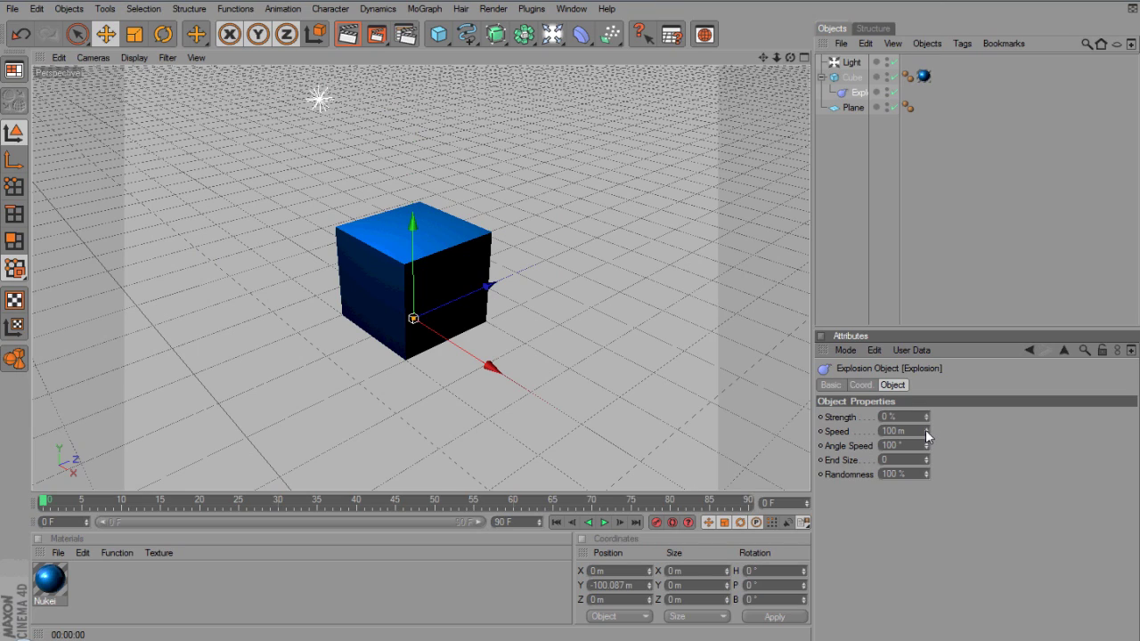
pyautogui.moveTo(925, 431); pyautogui.dragTo(925, 431)
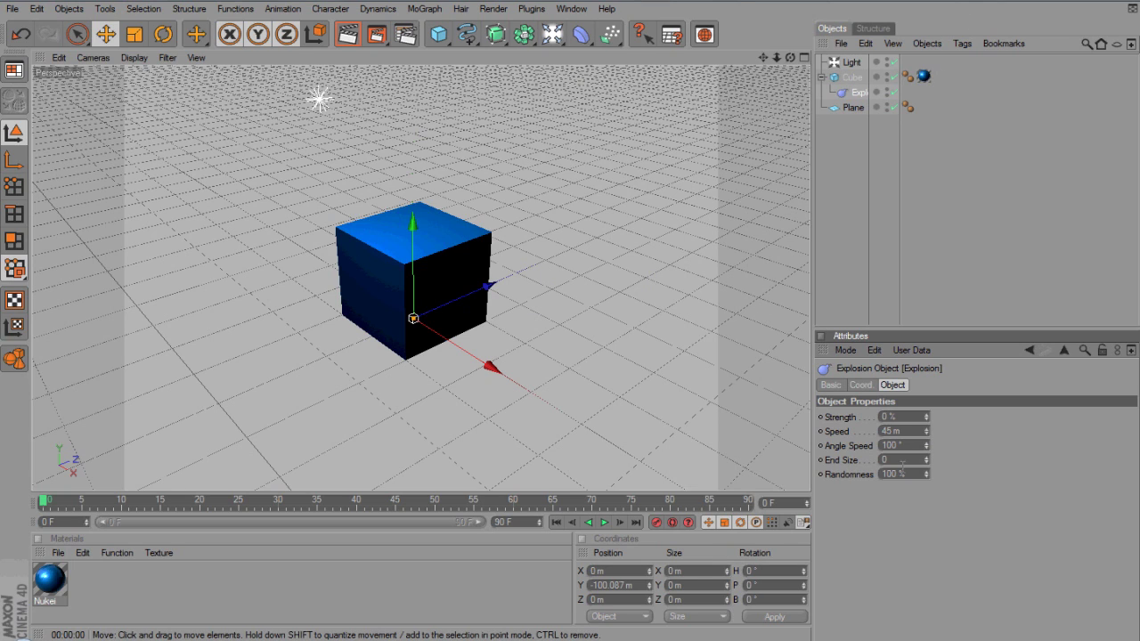
pyautogui.moveTo(927, 416); pyautogui.dragTo(926, 414)
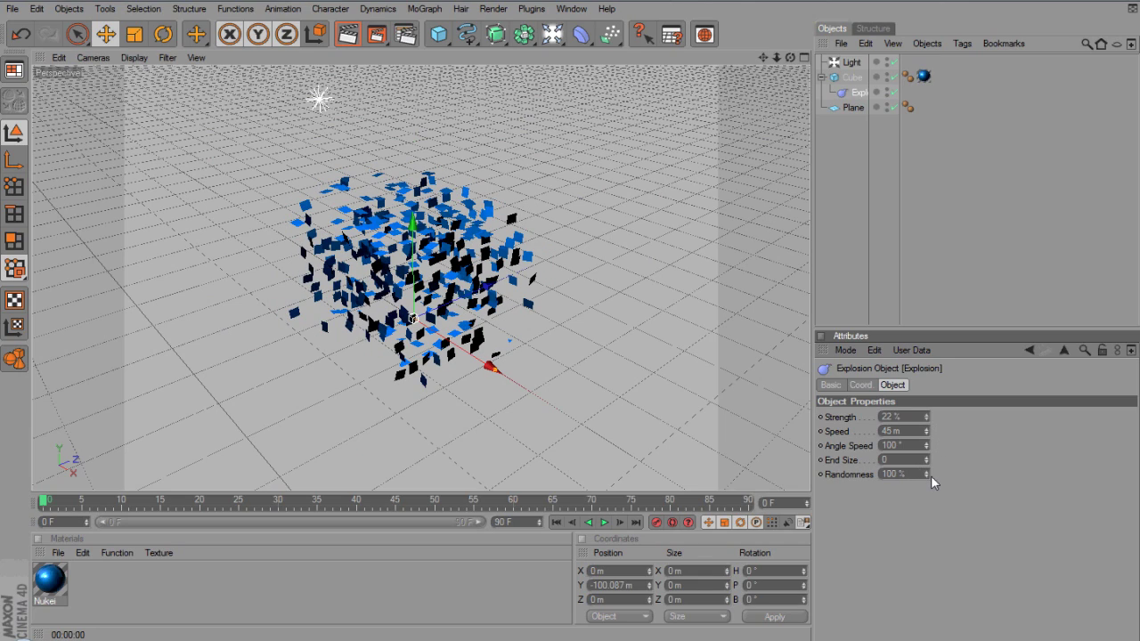
pyautogui.moveTo(926, 473); pyautogui.dragTo(927, 471)
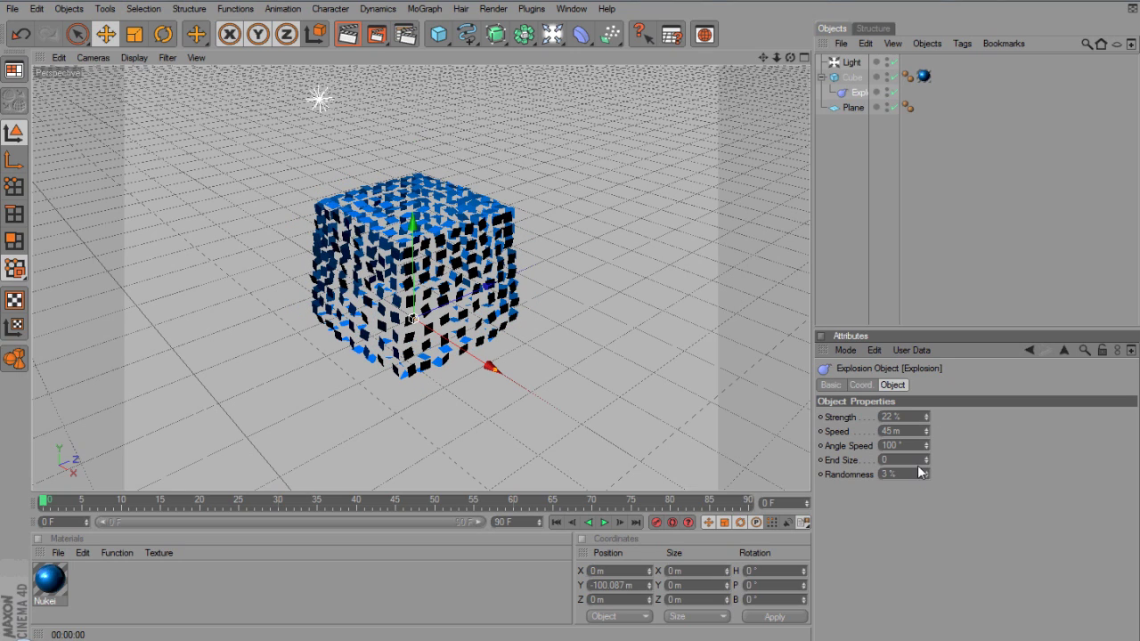
pyautogui.moveTo(925, 475); pyautogui.dragTo(927, 478)
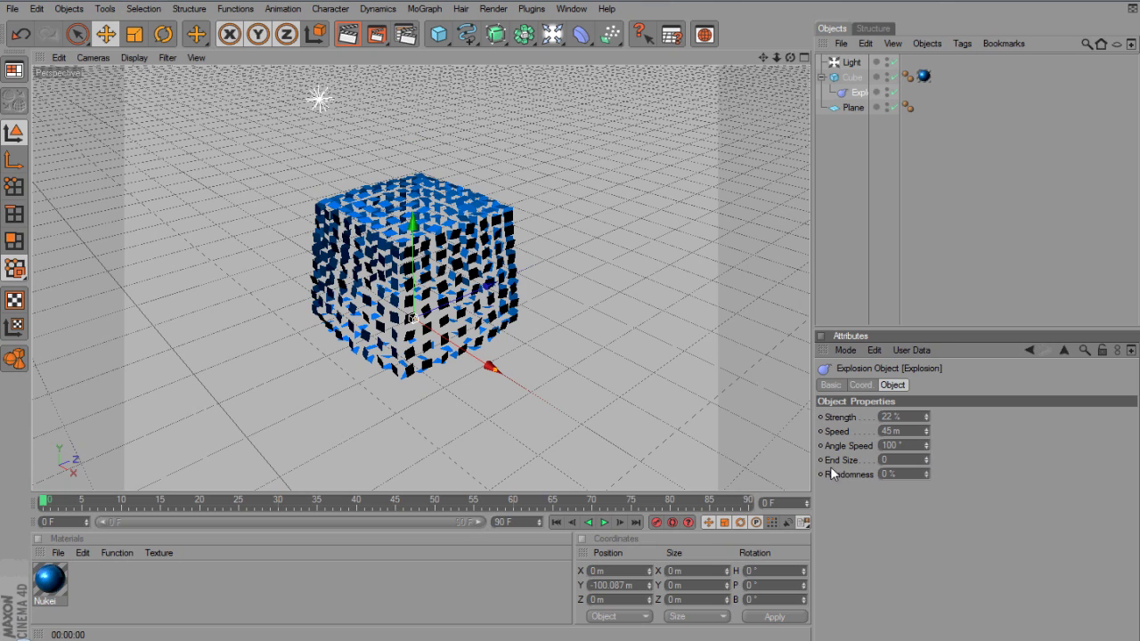
pyautogui.moveTo(925, 414); pyautogui.dragTo(927, 415)
pyautogui.moveTo(928, 474); pyautogui.dragTo(928, 473)
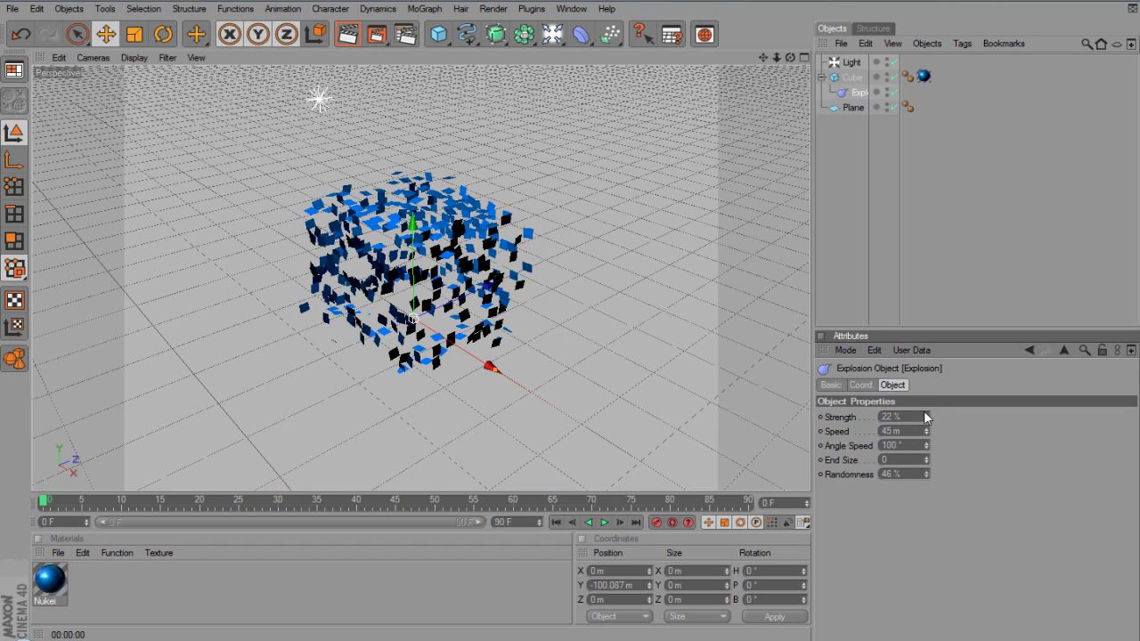
pyautogui.moveTo(927, 414); pyautogui.dragTo(927, 414)
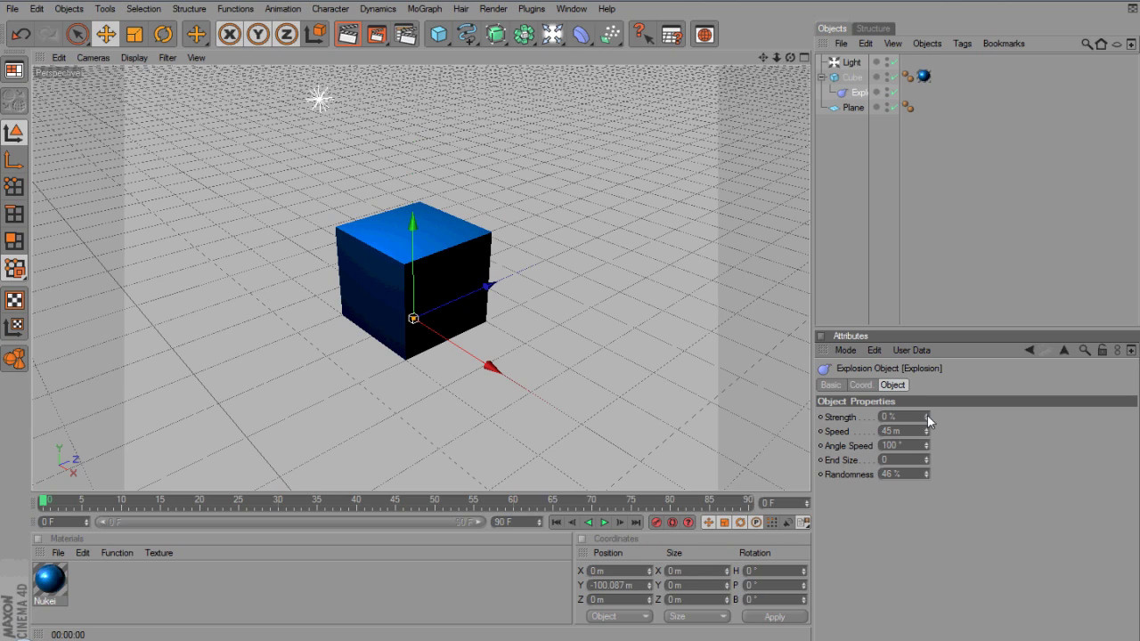
# - Test the explosion Strength at frame 42, then settle it back at 0%
pyautogui.click(927, 414)
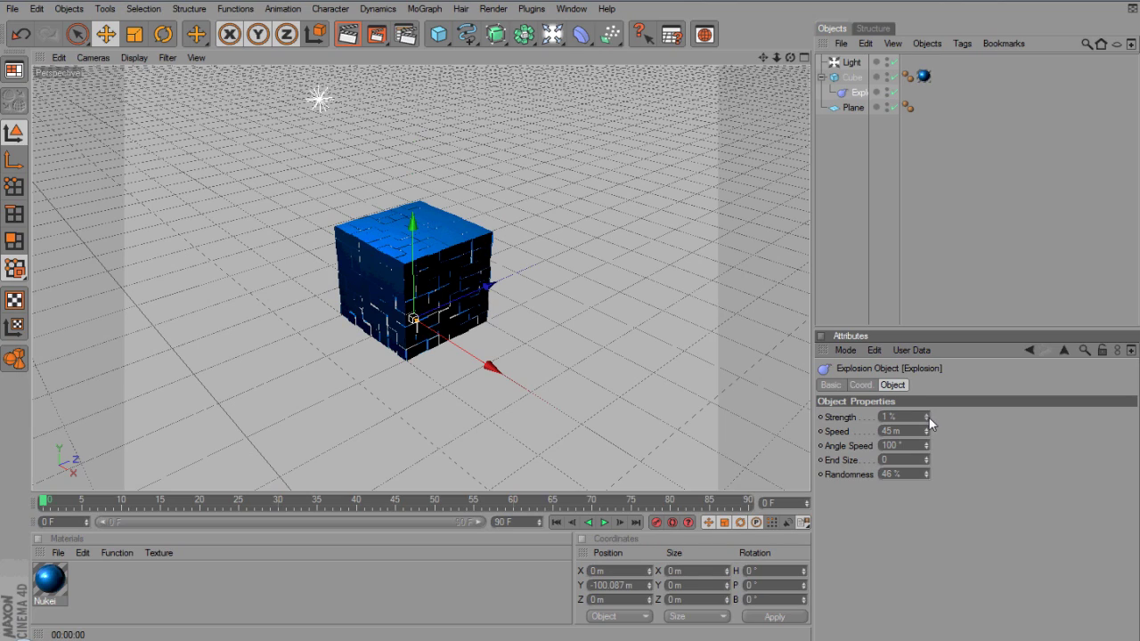
pyautogui.click(925, 419)
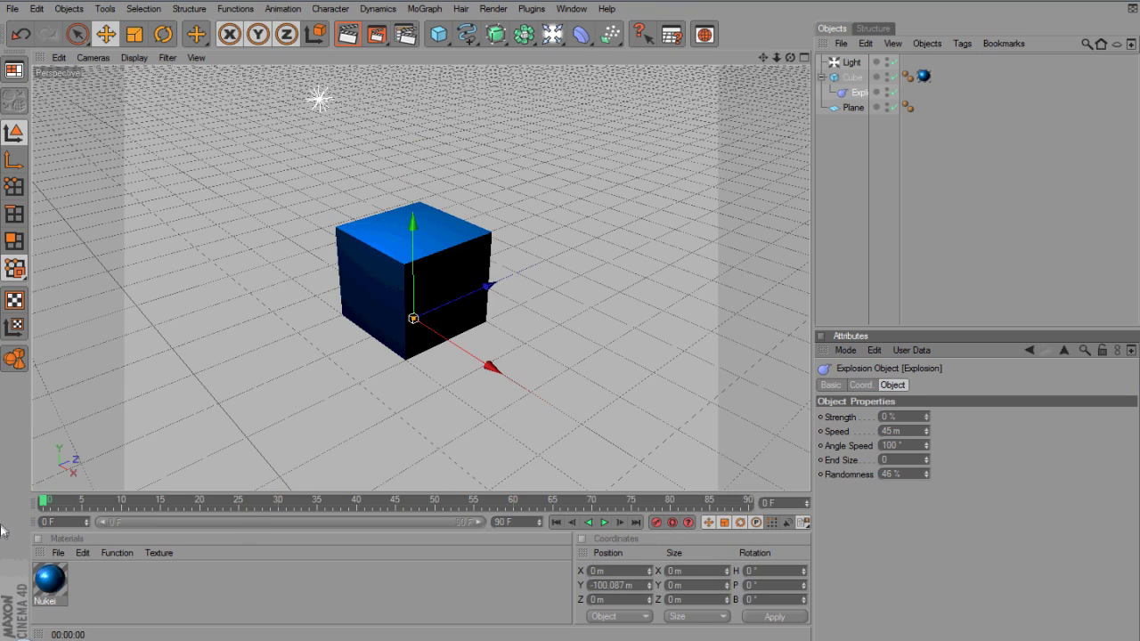
pyautogui.moveTo(45, 501); pyautogui.dragTo(0, 507)
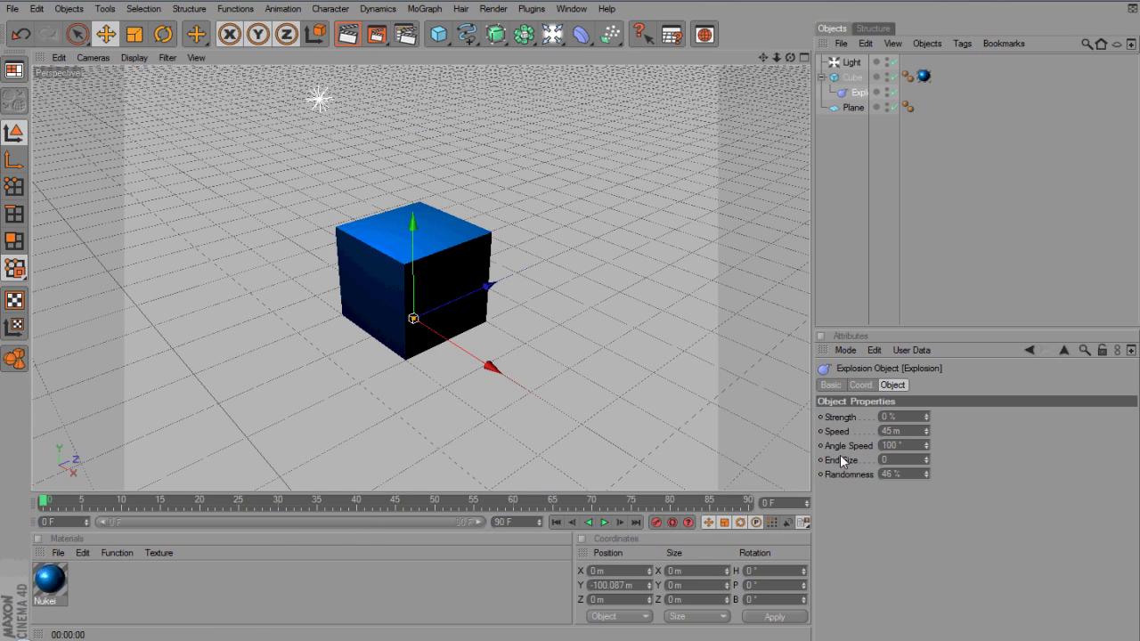
pyautogui.moveTo(927, 415); pyautogui.dragTo(927, 415)
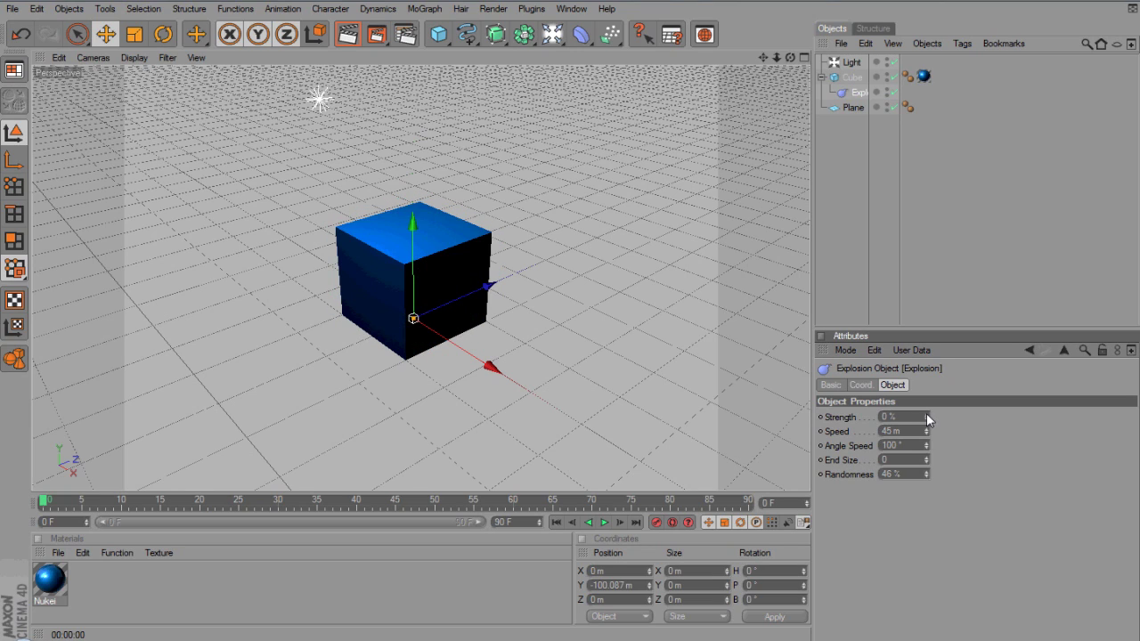
pyautogui.moveTo(926, 413); pyautogui.dragTo(926, 413)
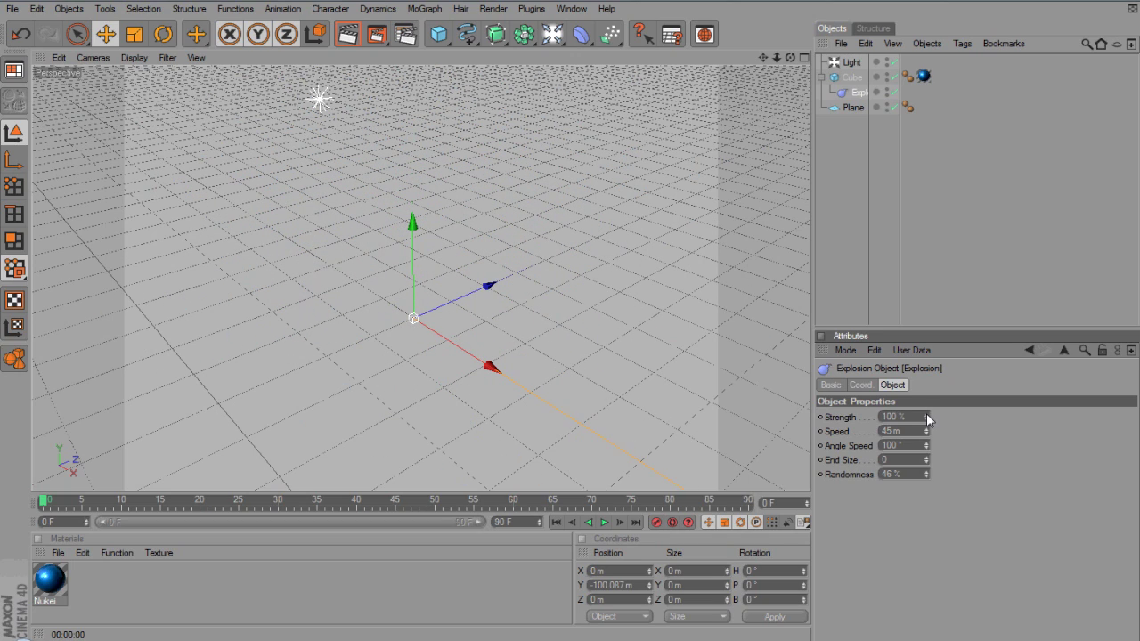
pyautogui.moveTo(926, 413); pyautogui.dragTo(926, 413)
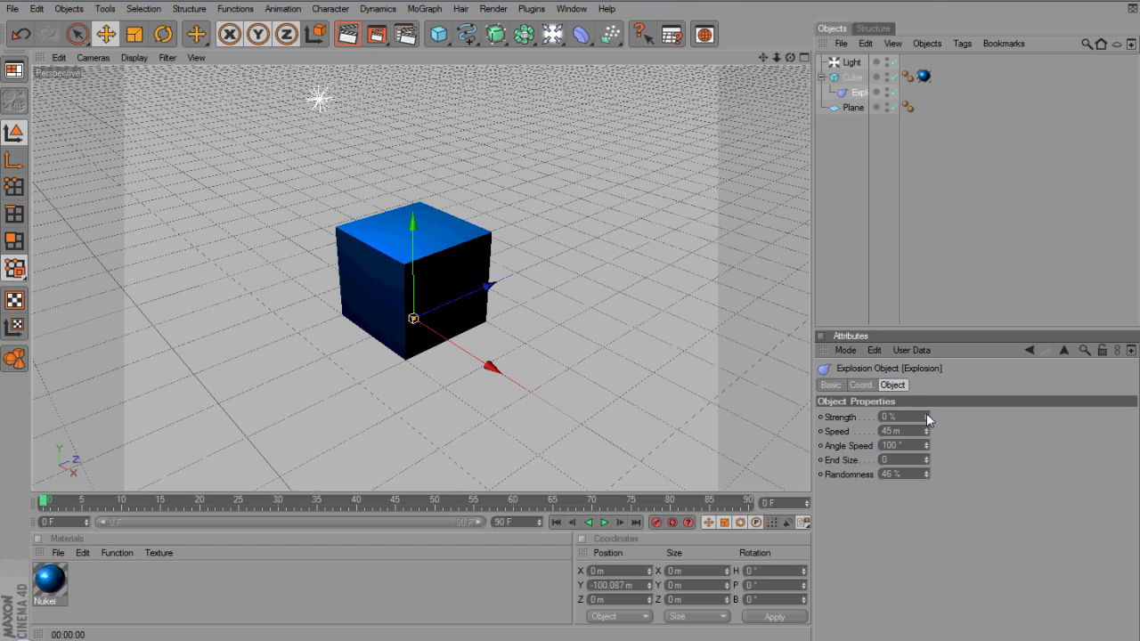
pyautogui.moveTo(926, 413); pyautogui.dragTo(926, 414)
# - With Auto Keyframing on, key Explosion Strength at 0% on frame 0 and 100% on frame 50
pyautogui.click(672, 523)
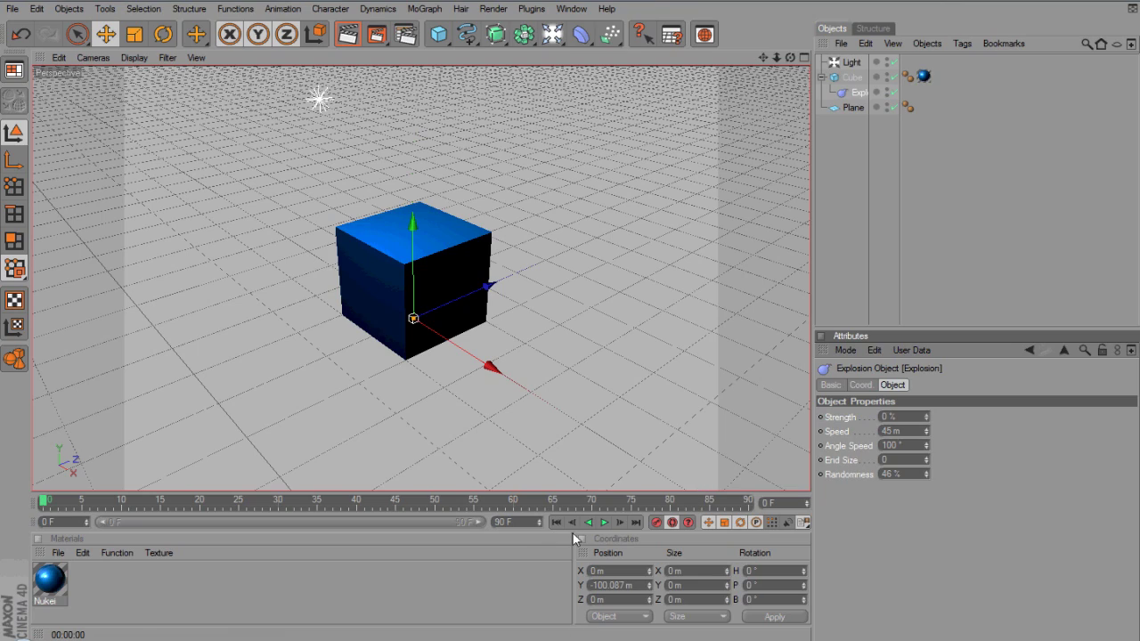
pyautogui.click(655, 523)
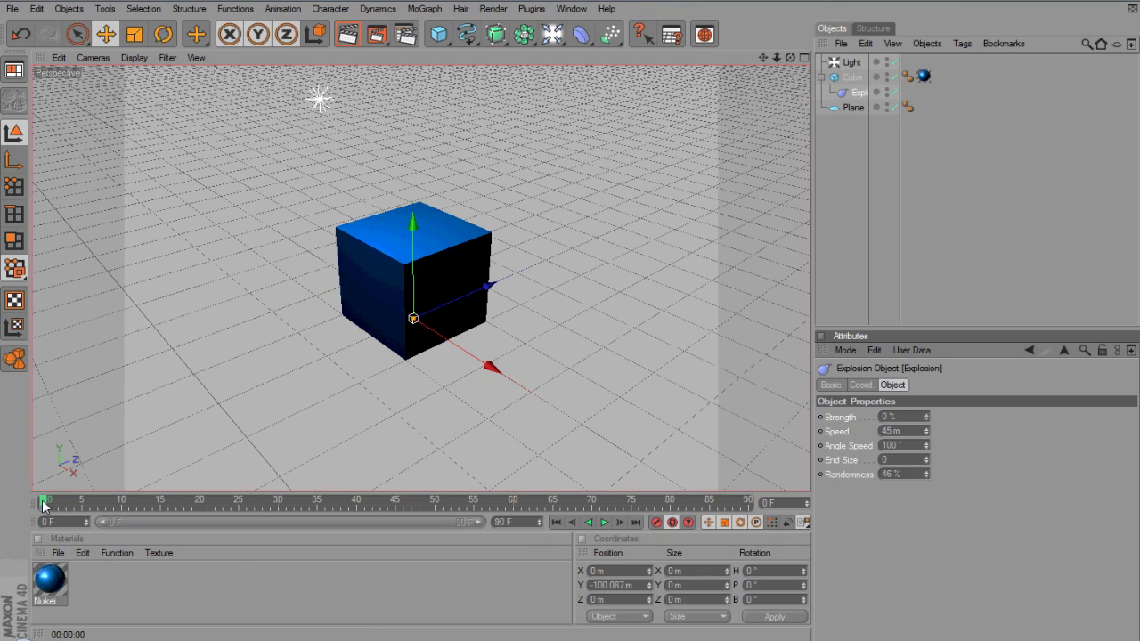
pyautogui.moveTo(44, 502)
pyautogui.mouseDown()
pyautogui.moveTo(438, 491)
pyautogui.moveTo(436, 500)
pyautogui.mouseUp()
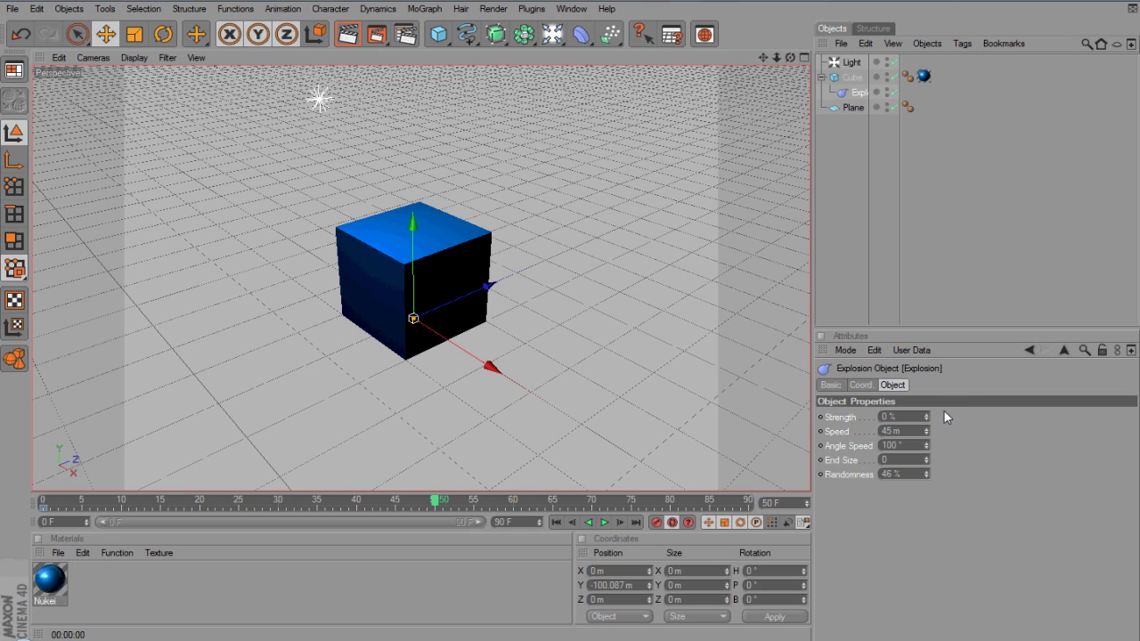
pyautogui.moveTo(929, 414); pyautogui.dragTo(928, 415)
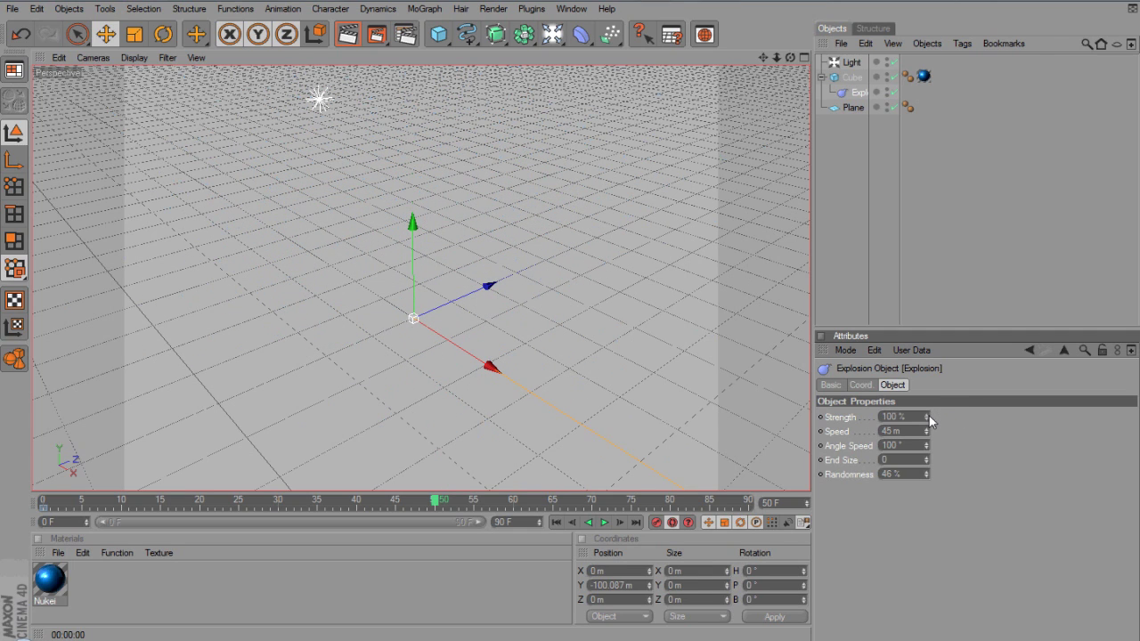
pyautogui.click(655, 522)
# - Scrub to frame 24 and render the partly exploded cube
pyautogui.moveTo(434, 504); pyautogui.dragTo(515, 437)
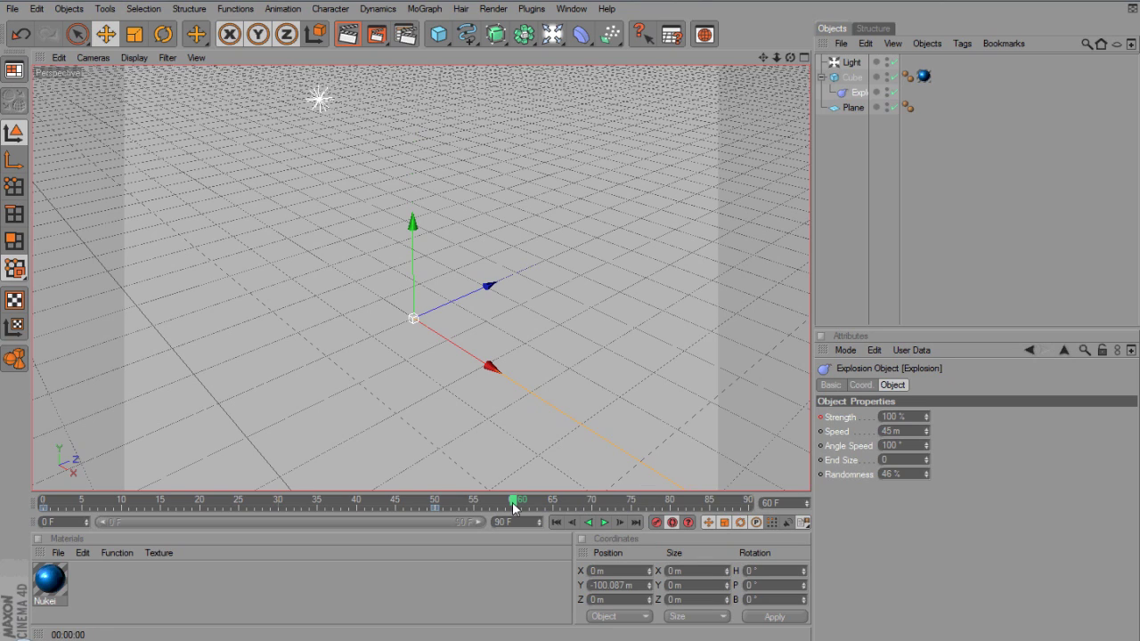
pyautogui.moveTo(514, 508); pyautogui.dragTo(232, 509)
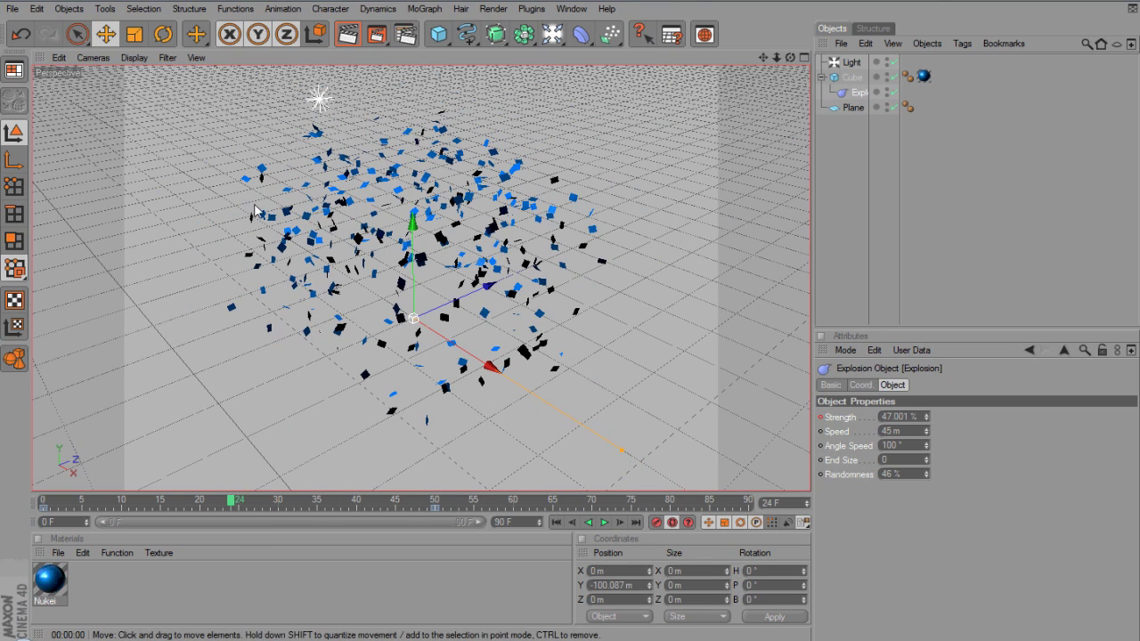
pyautogui.click(350, 36)
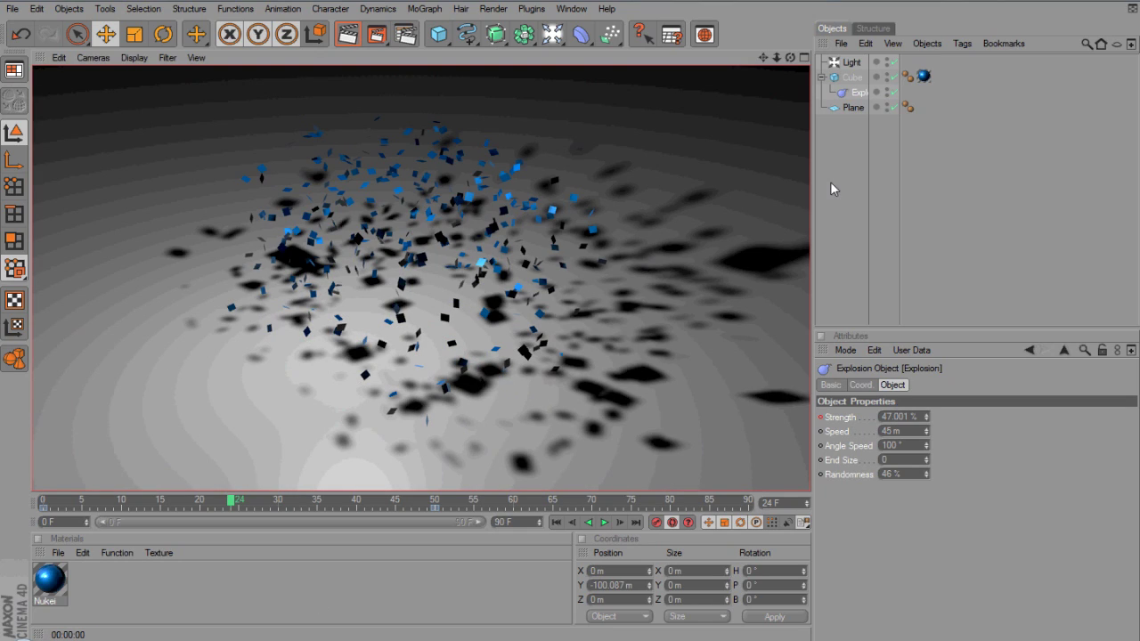
pyautogui.click(851, 63)
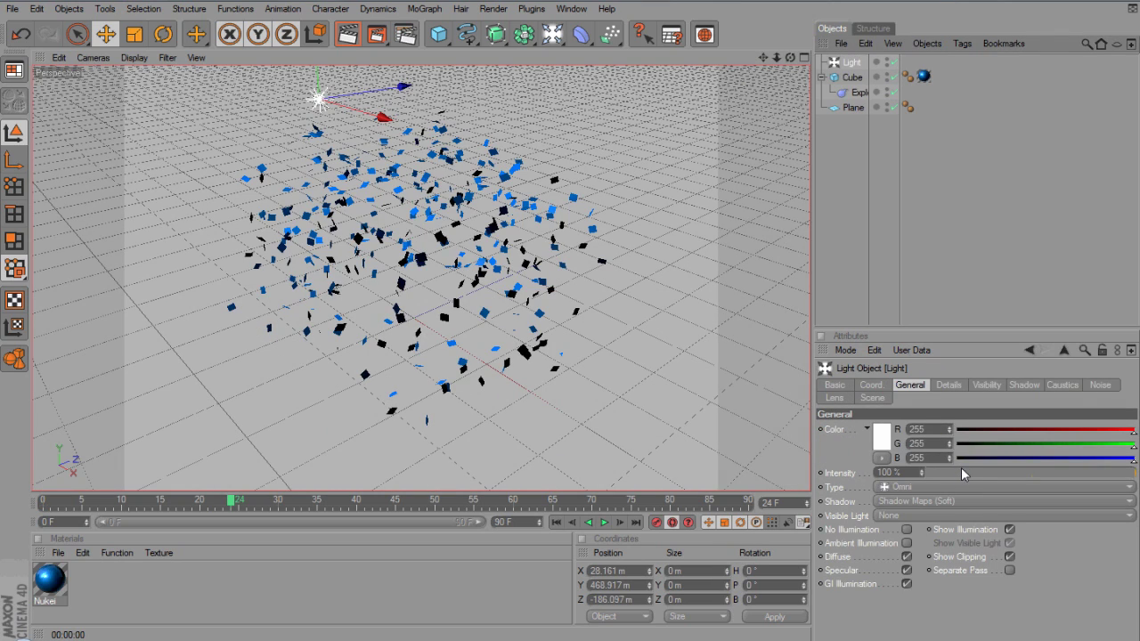
# - Test-render the light at 31% intensity, then restore it to 100% and re-render the fragments
pyautogui.moveTo(969, 467); pyautogui.dragTo(989, 465)
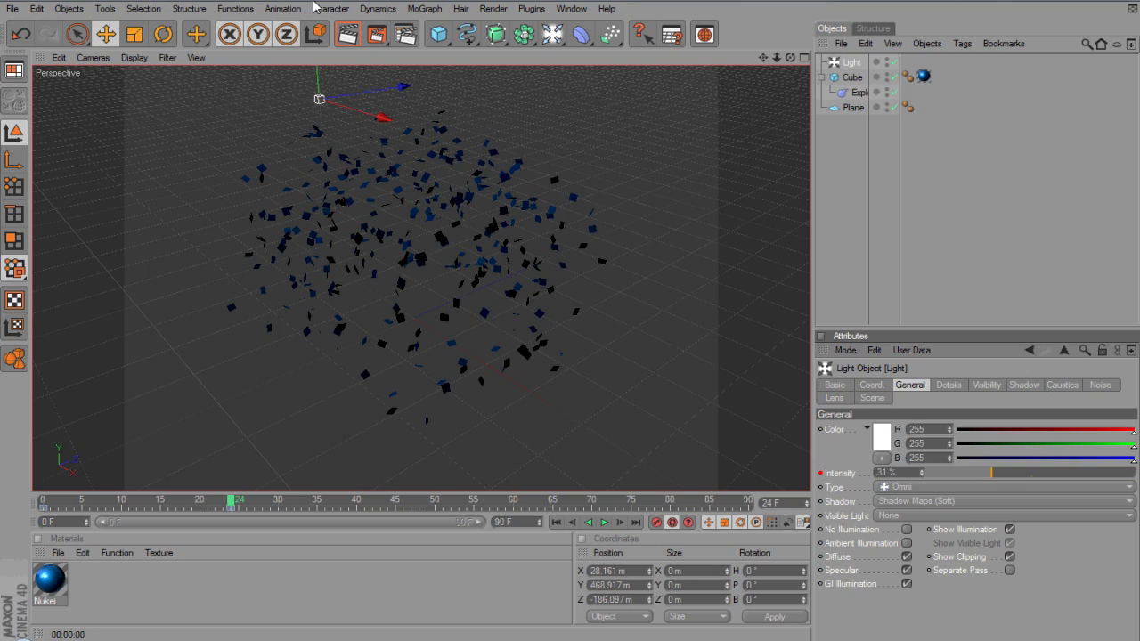
pyautogui.click(346, 33)
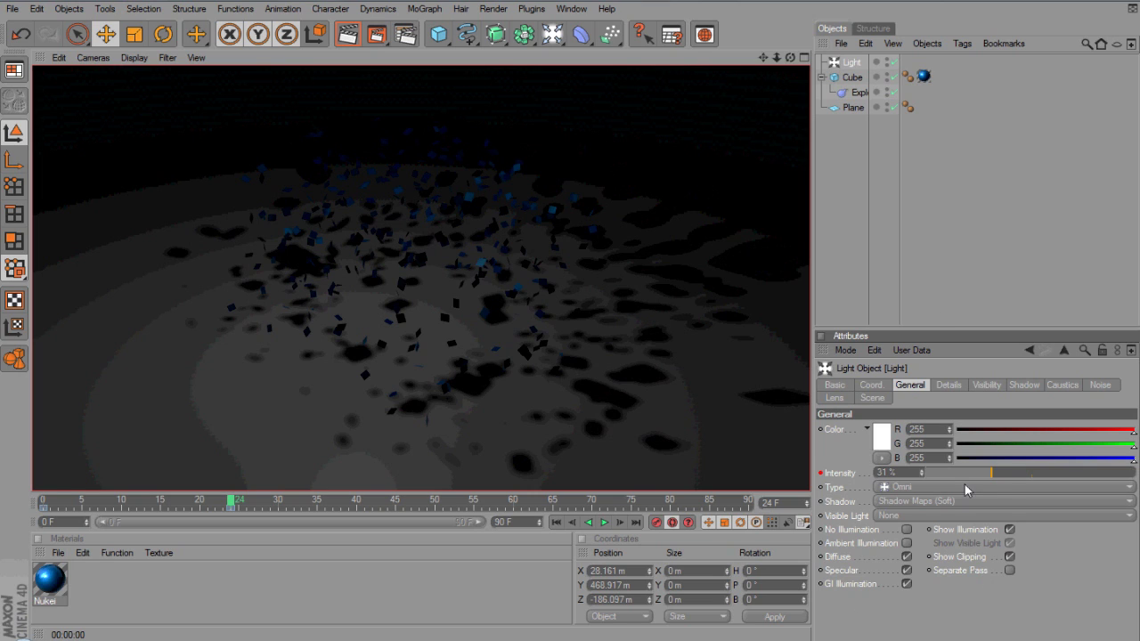
pyautogui.moveTo(991, 472); pyautogui.dragTo(1135, 472)
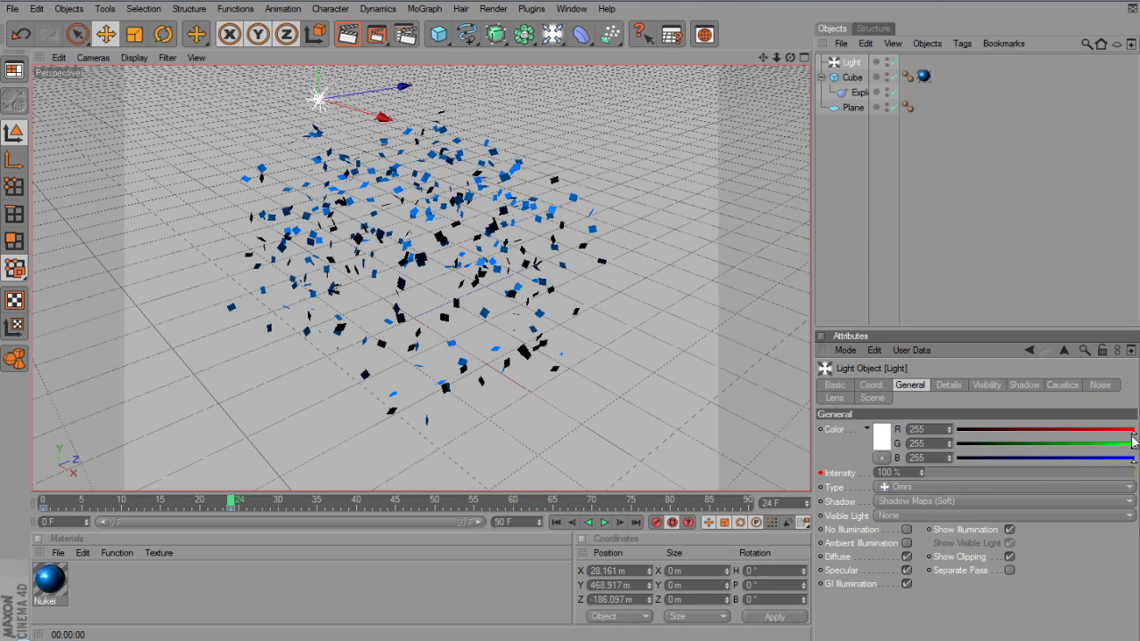
pyautogui.click(348, 36)
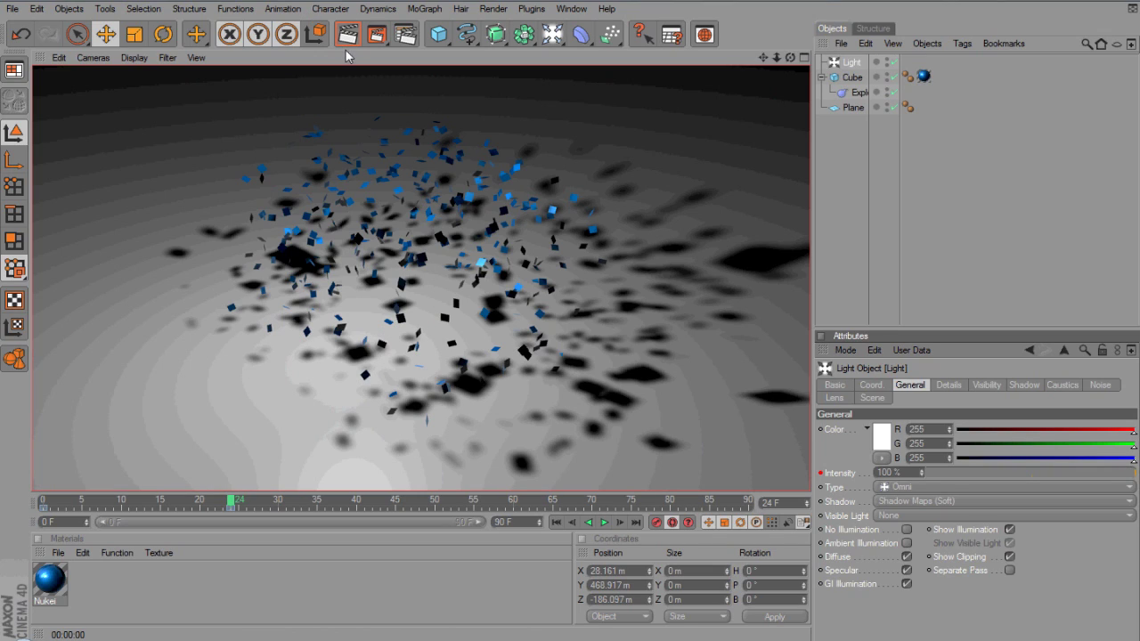
# - Change the Nukei material's diffuse colour to bright green and render the green fragments
pyautogui.doubleClick(49, 579)
pyautogui.click(405, 139)
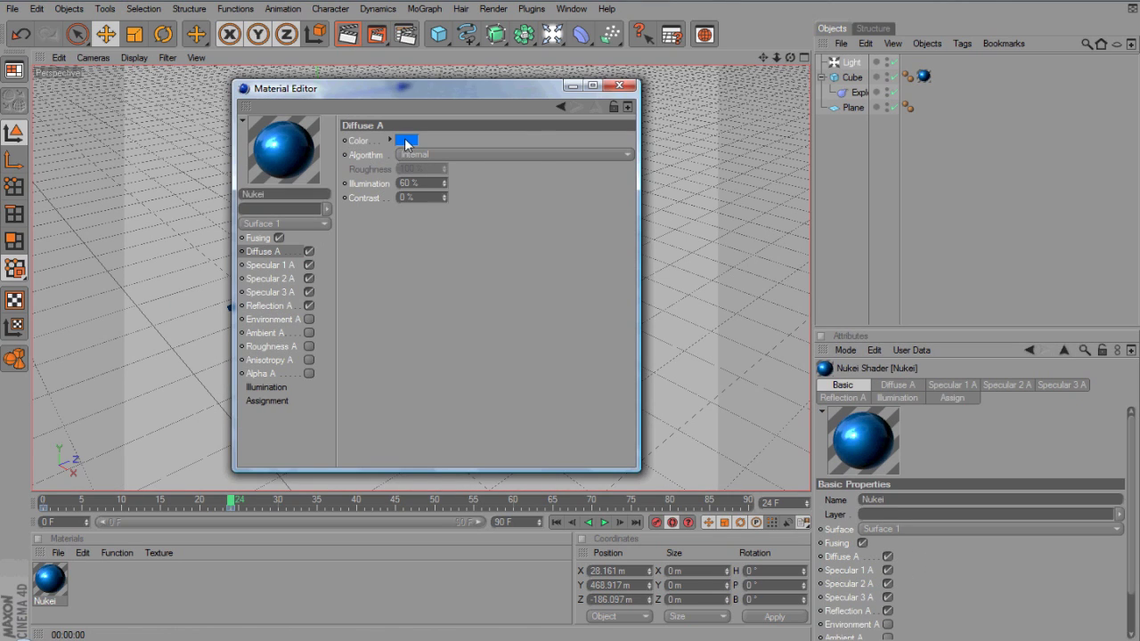
pyautogui.moveTo(392, 90); pyautogui.dragTo(407, 90)
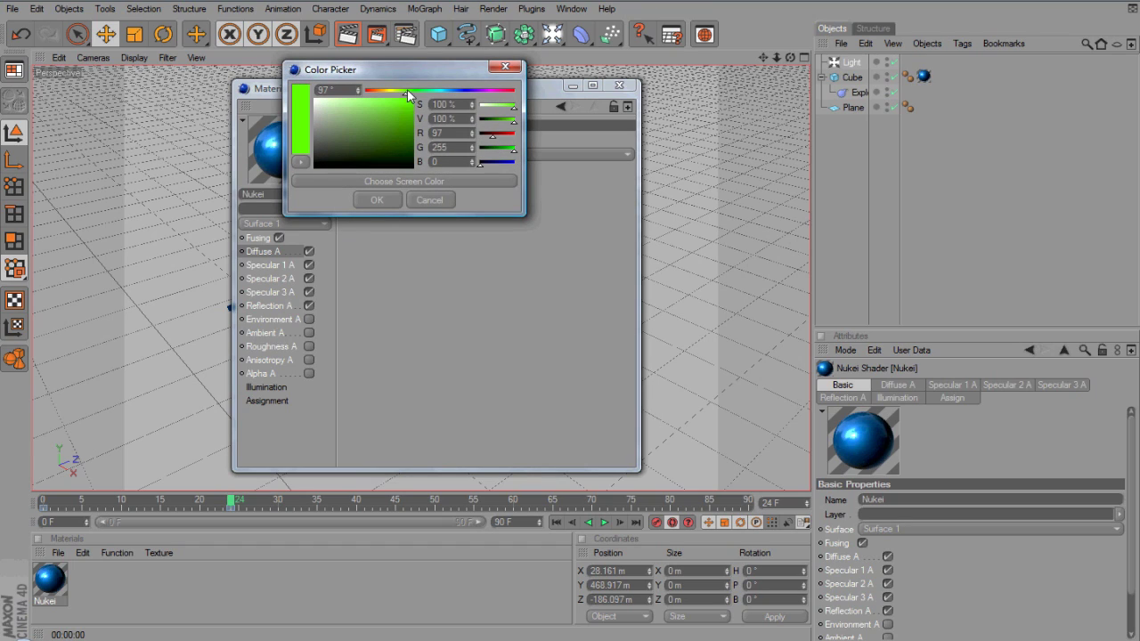
pyautogui.click(377, 199)
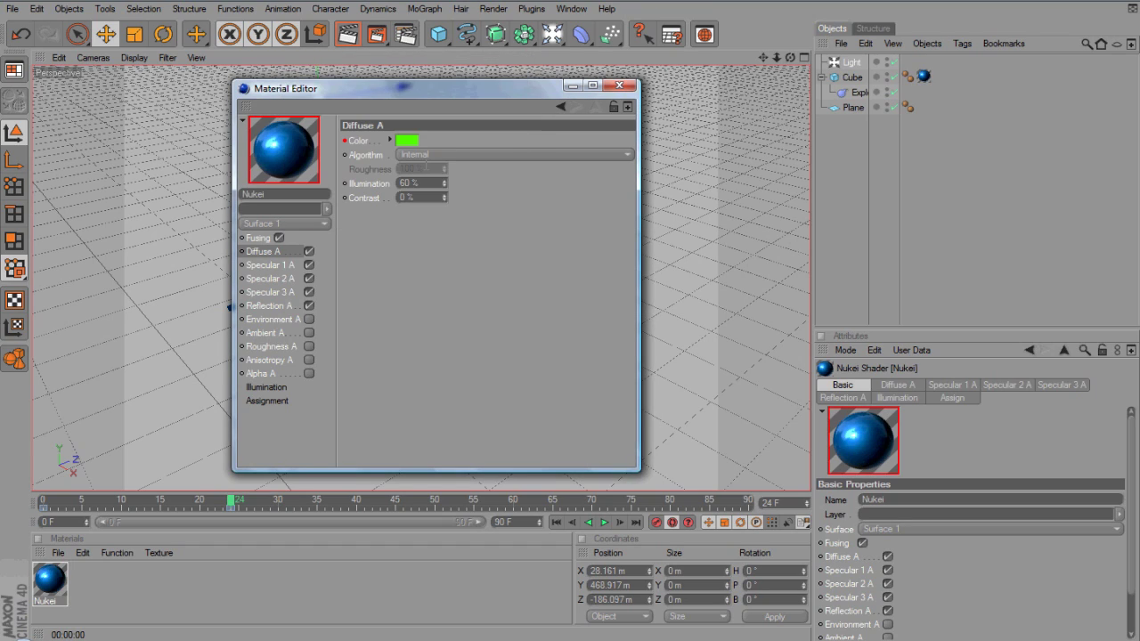
pyautogui.click(620, 86)
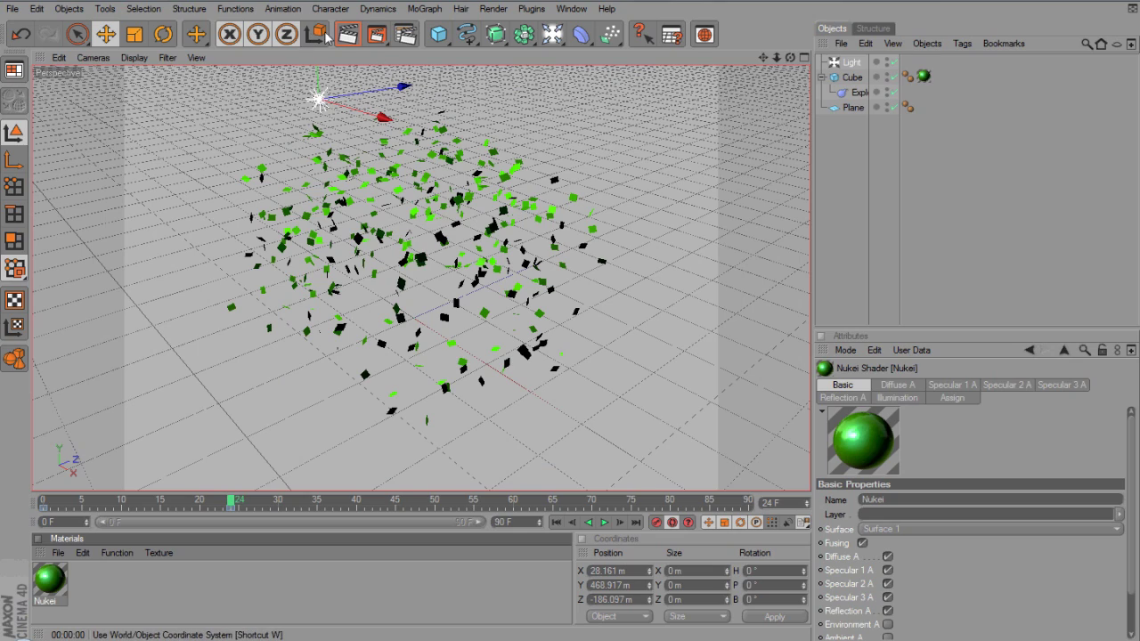
pyautogui.click(345, 36)
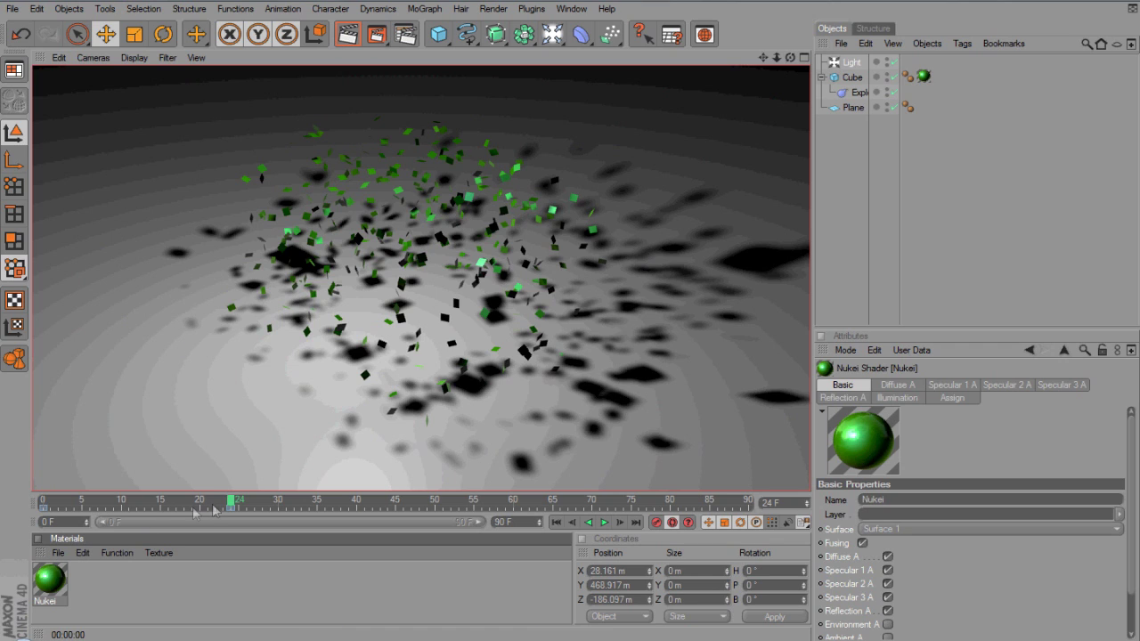
pyautogui.moveTo(232, 503); pyautogui.dragTo(41, 522)
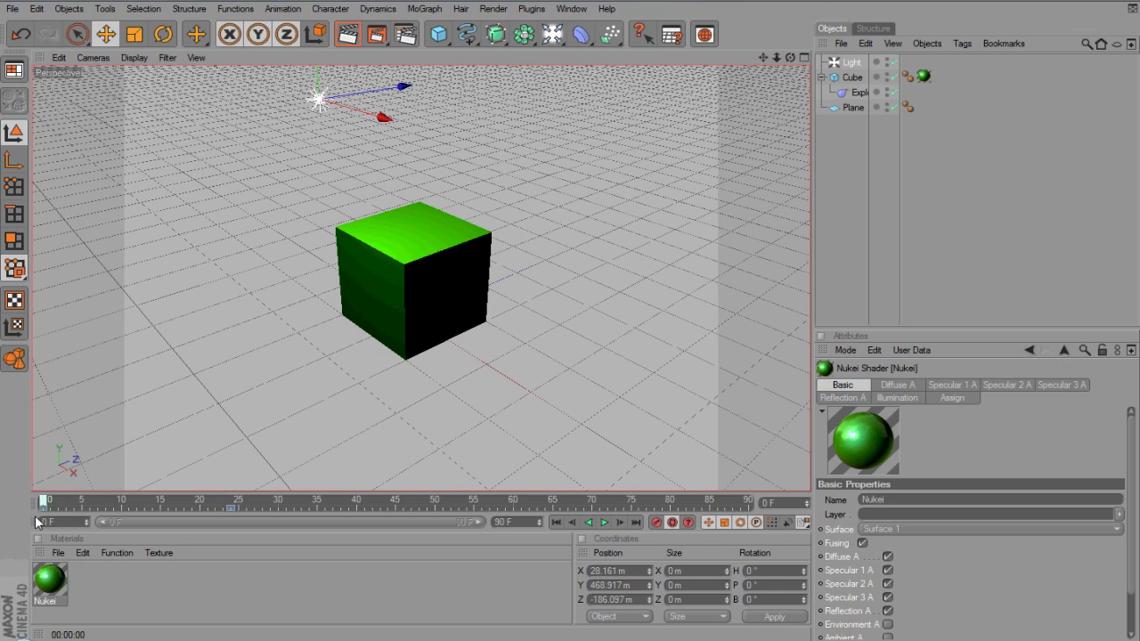
pyautogui.click(858, 91)
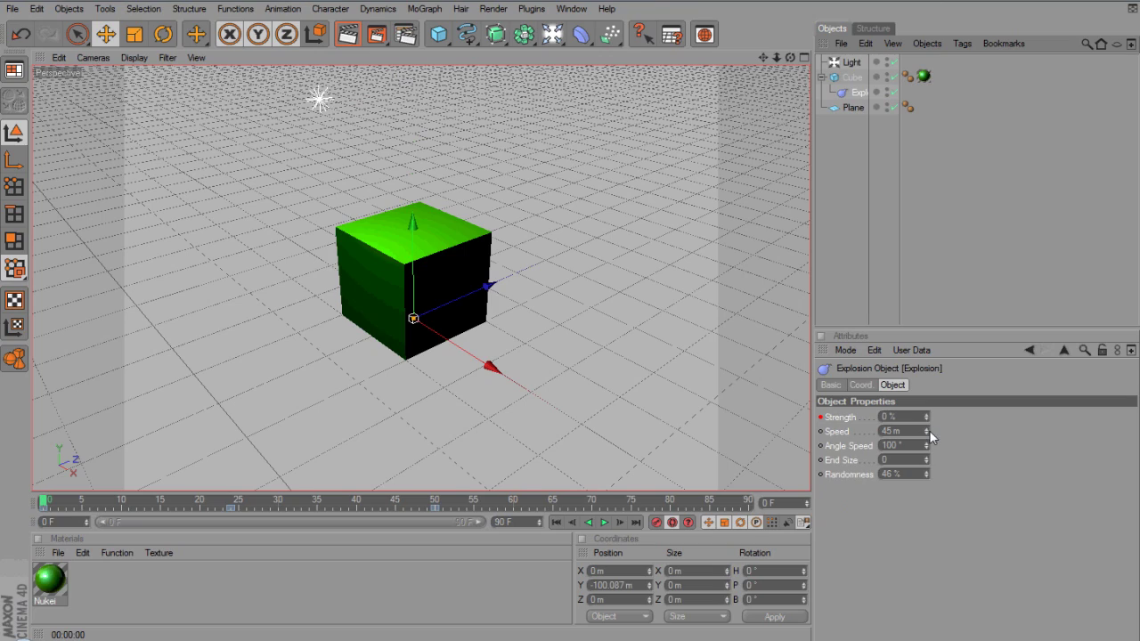
# - Set the Explosion Speed to 2 m and render the slightly cracked green cube
pyautogui.moveTo(928, 430); pyautogui.dragTo(925, 415)
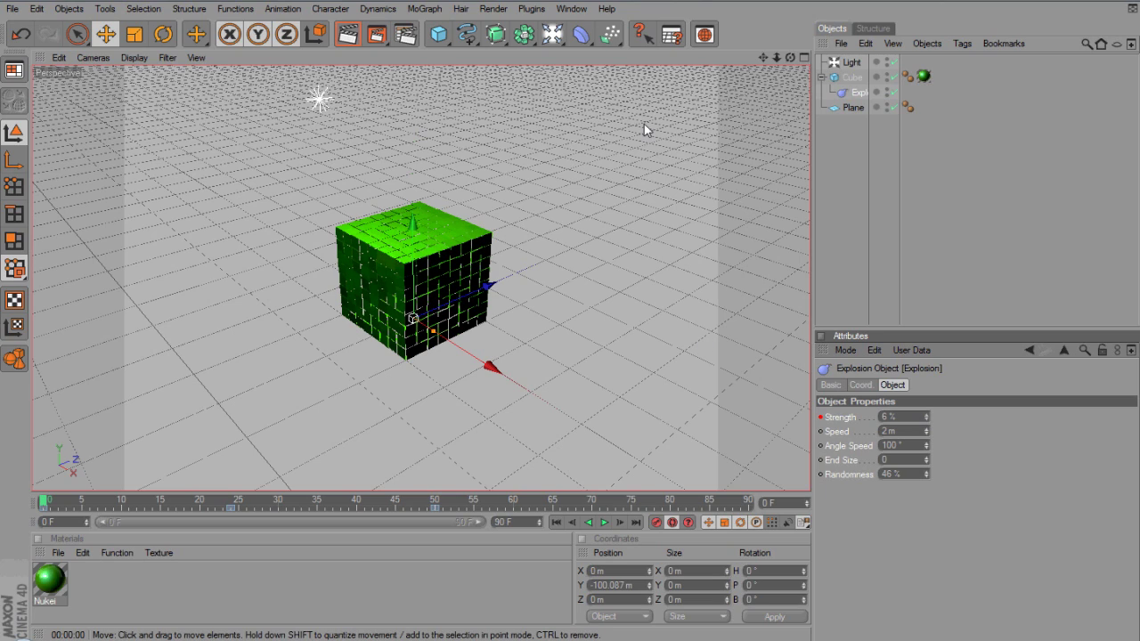
pyautogui.click(347, 34)
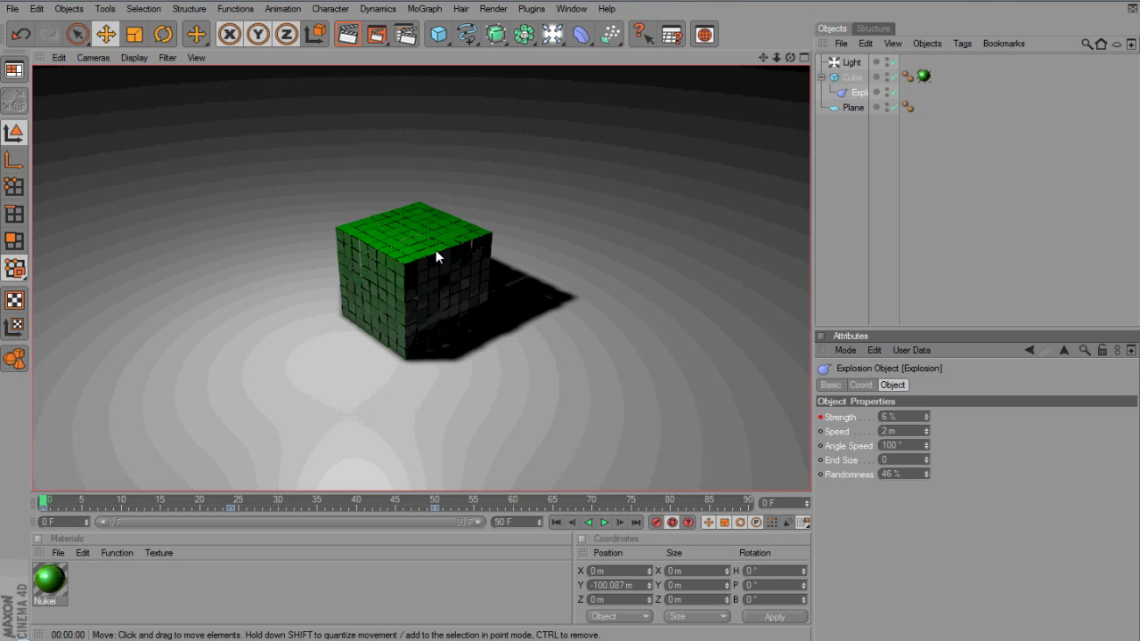
# - Set the cube's Segments X, Y and Z to 3 each and render the Rubik's-like result
pyautogui.click(852, 77)
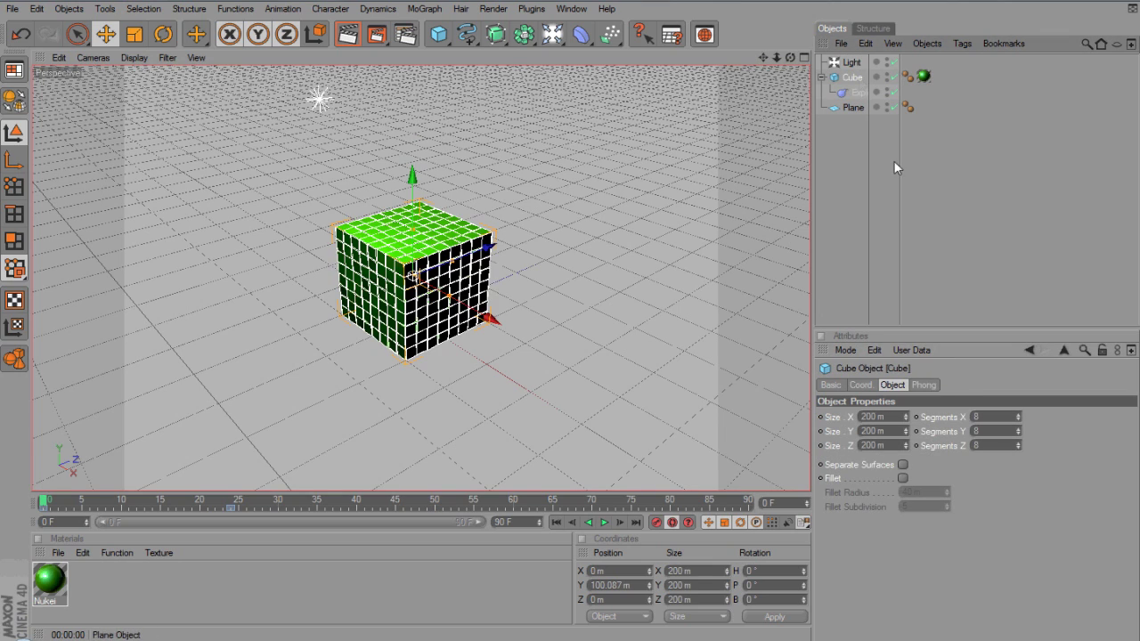
pyautogui.click(982, 416)
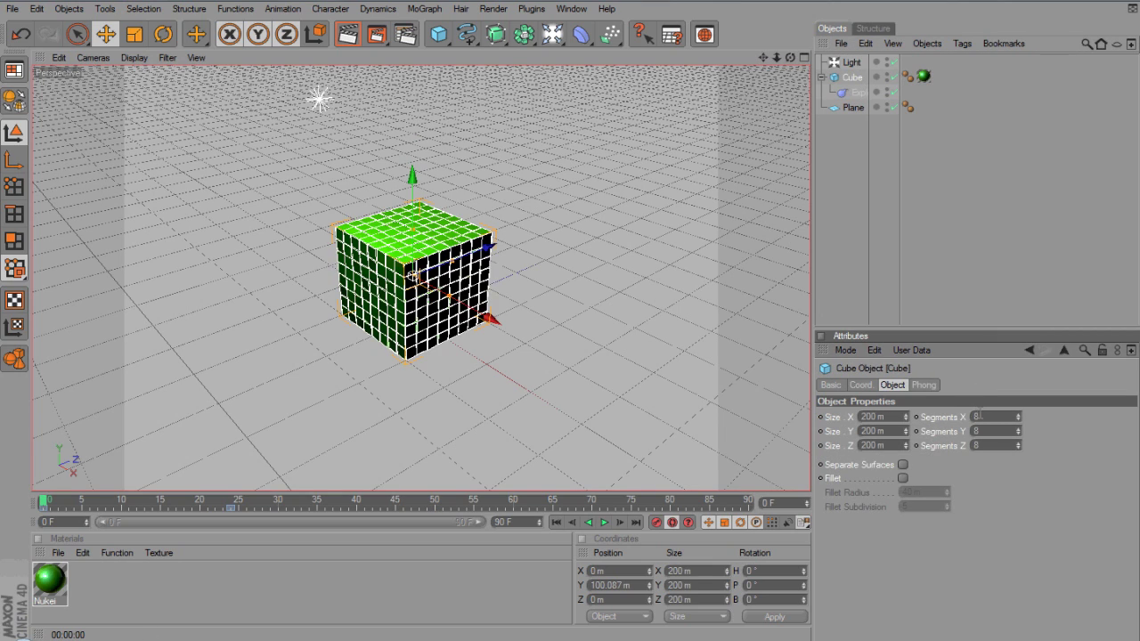
pyautogui.write('3')
pyautogui.press('Tab')
pyautogui.write('3')
pyautogui.press('Tab')
pyautogui.write('3')
pyautogui.press('Return')
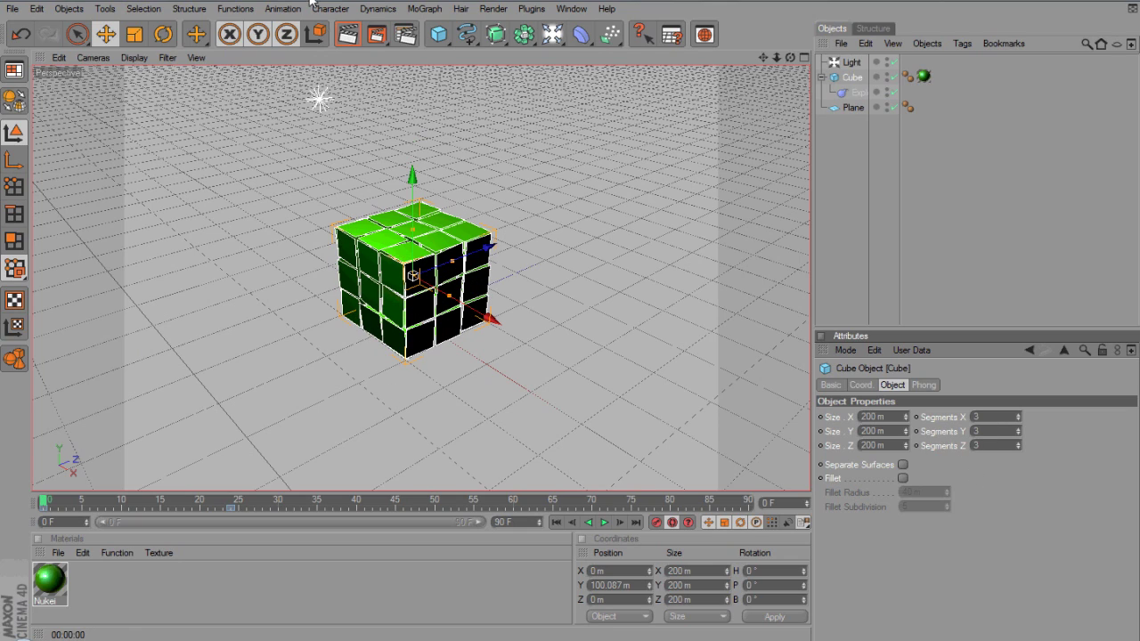
pyautogui.click(346, 34)
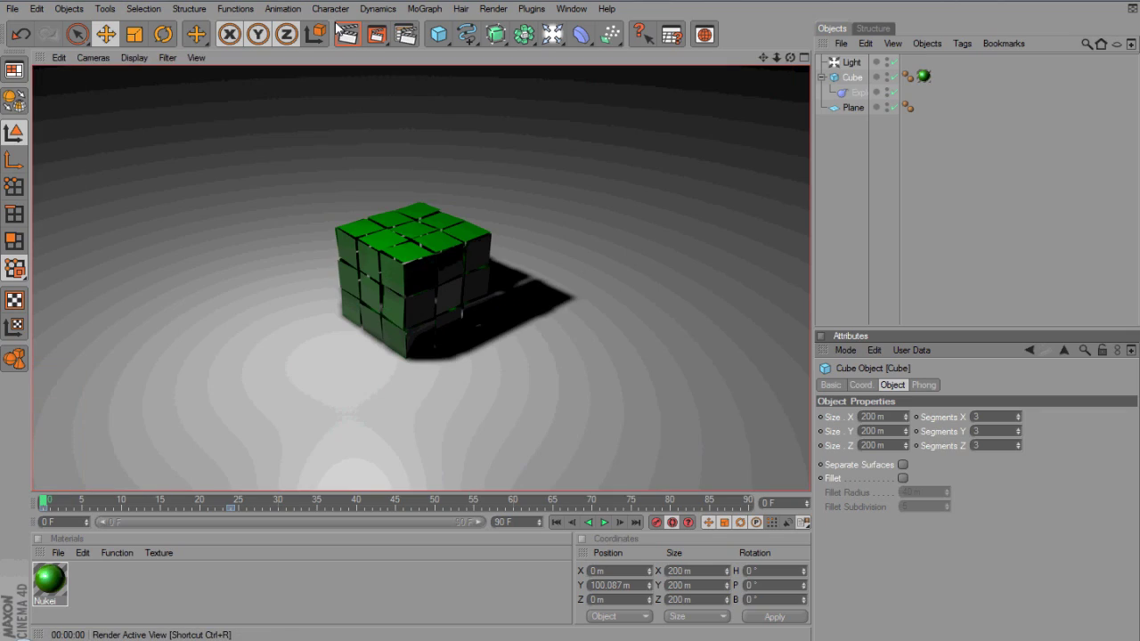